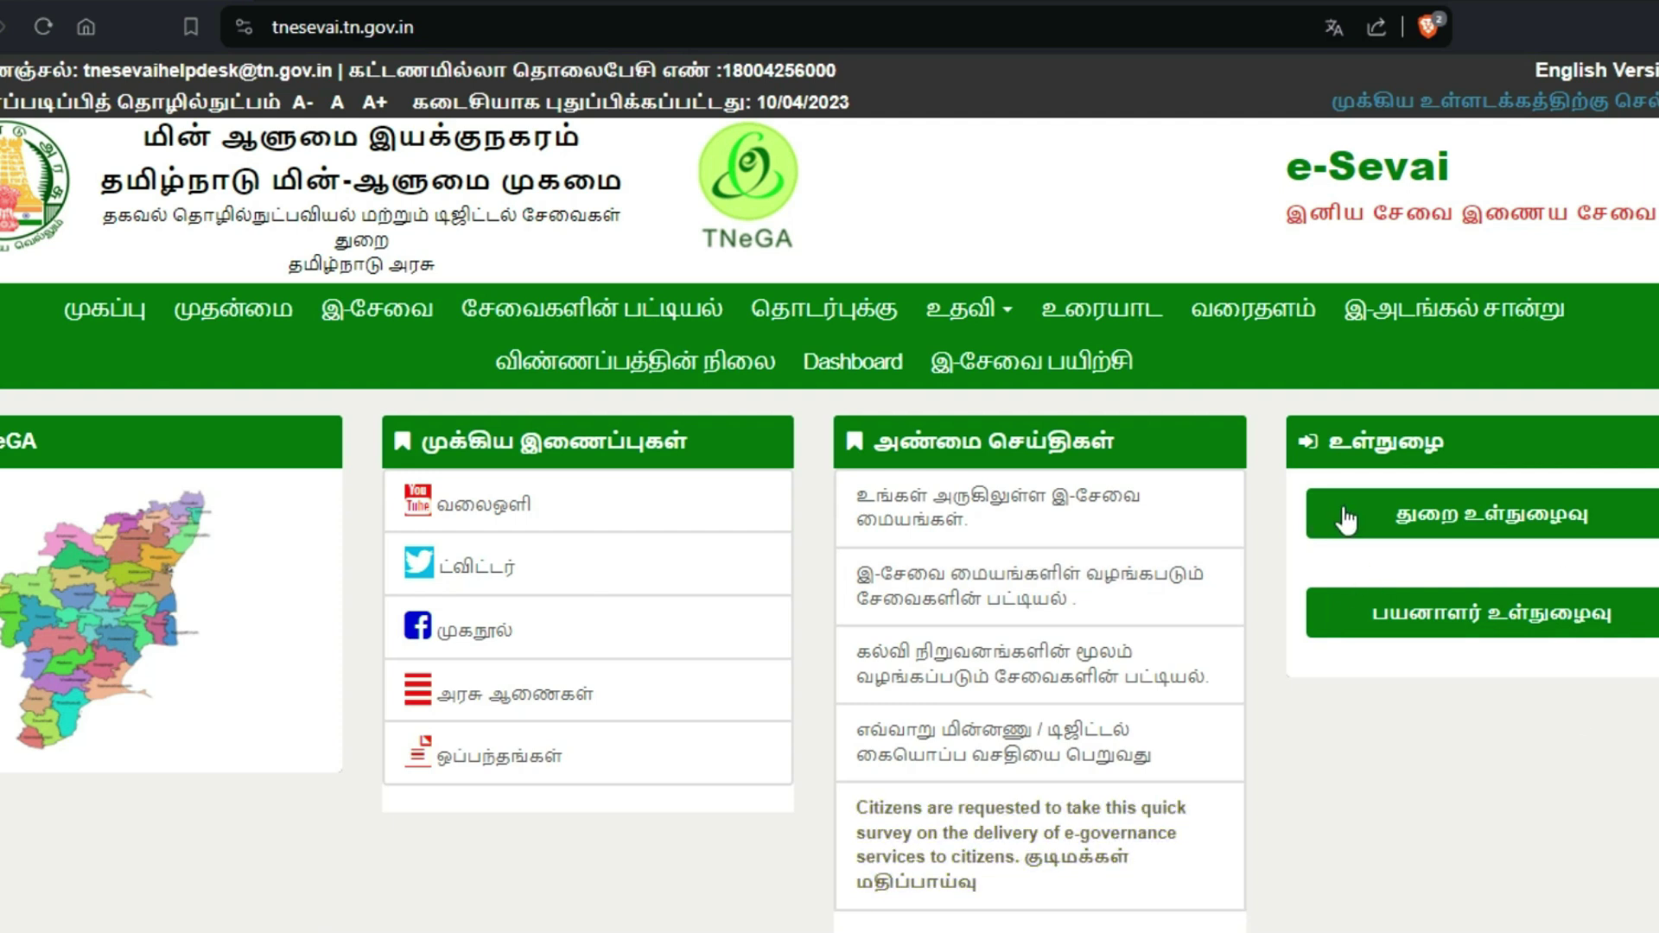
- Open the citizen user login and sign in with the user name, account password and captcha code
left_click(1387, 615)
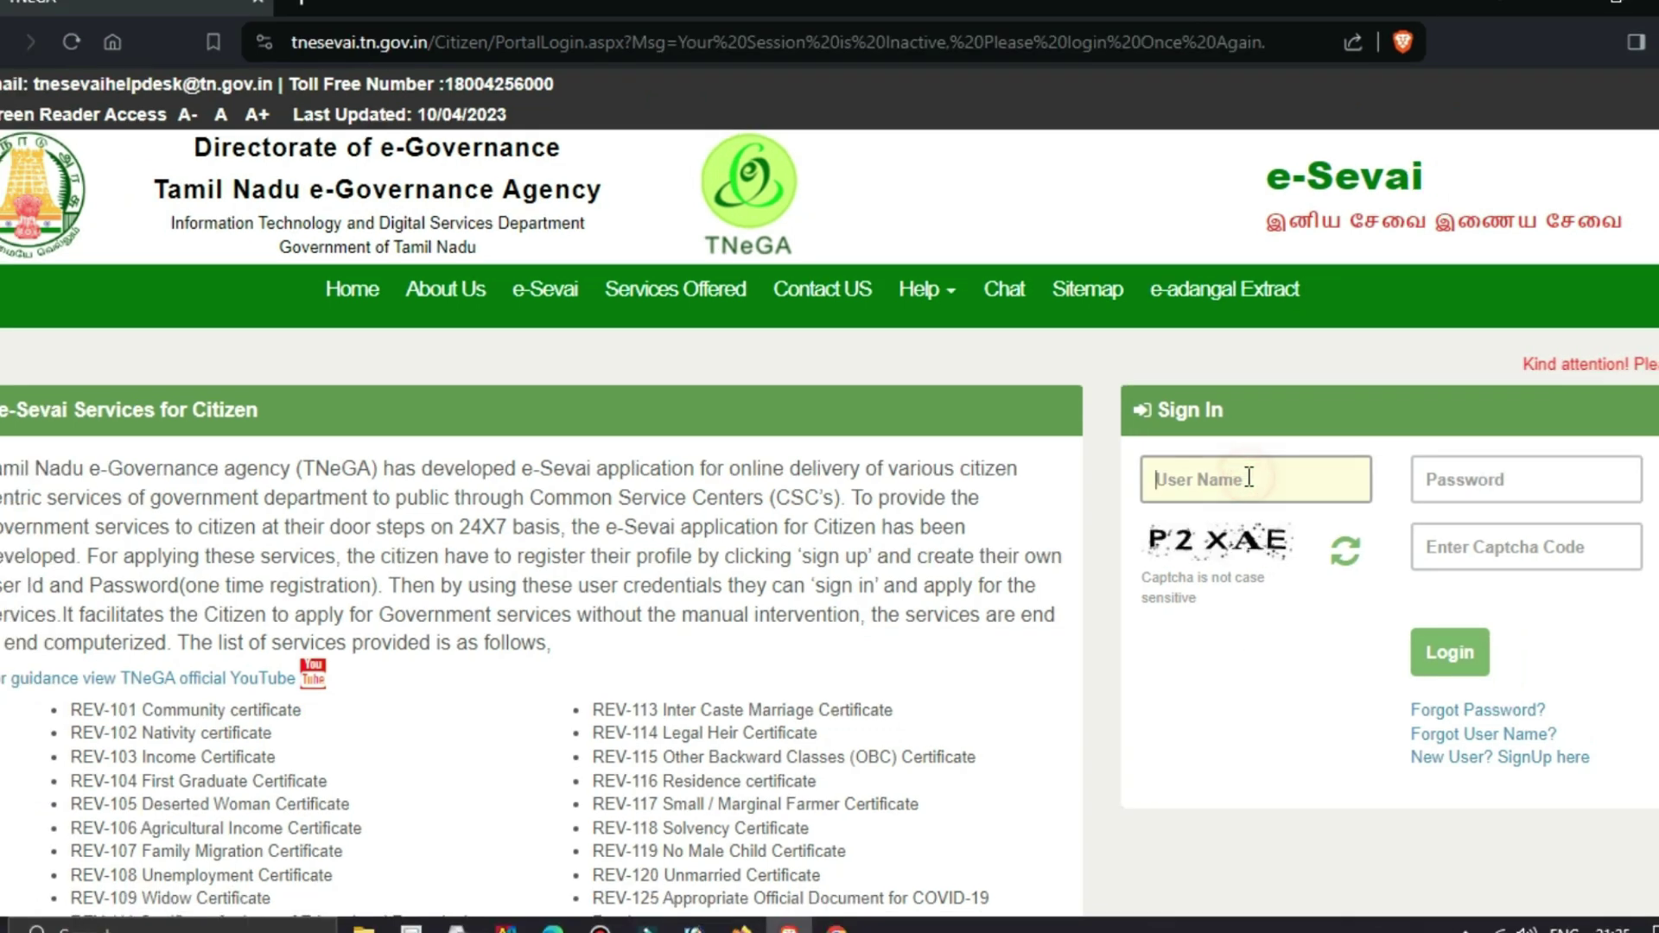
key("ctrl+v")
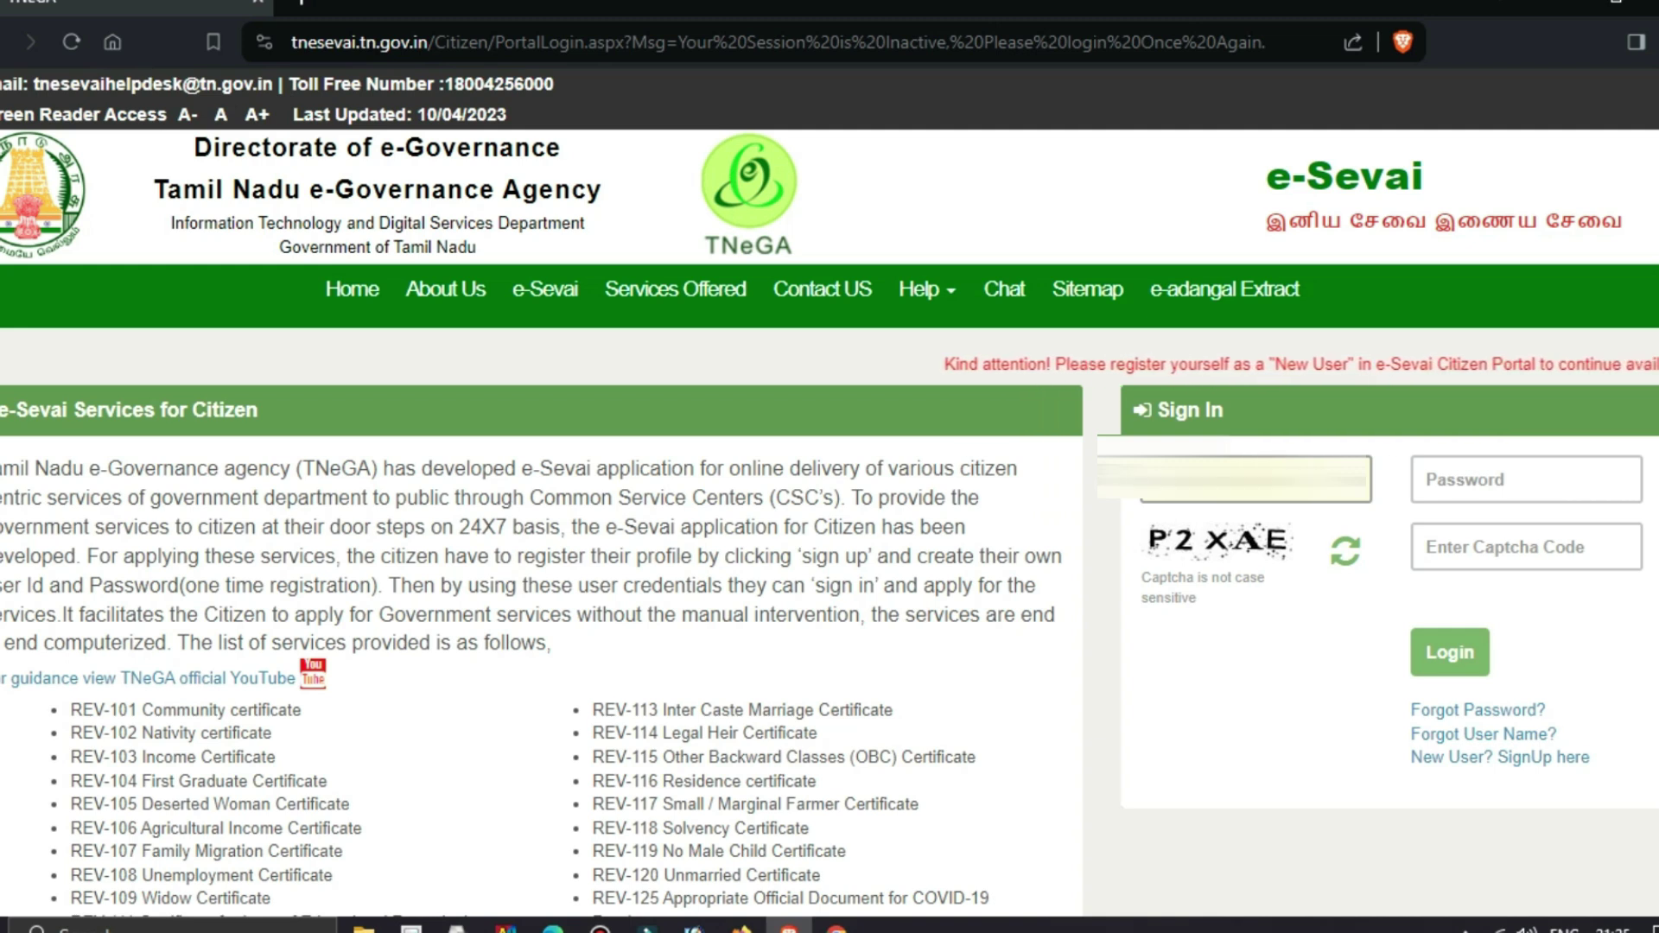
left_click(1470, 482)
type("a*******")
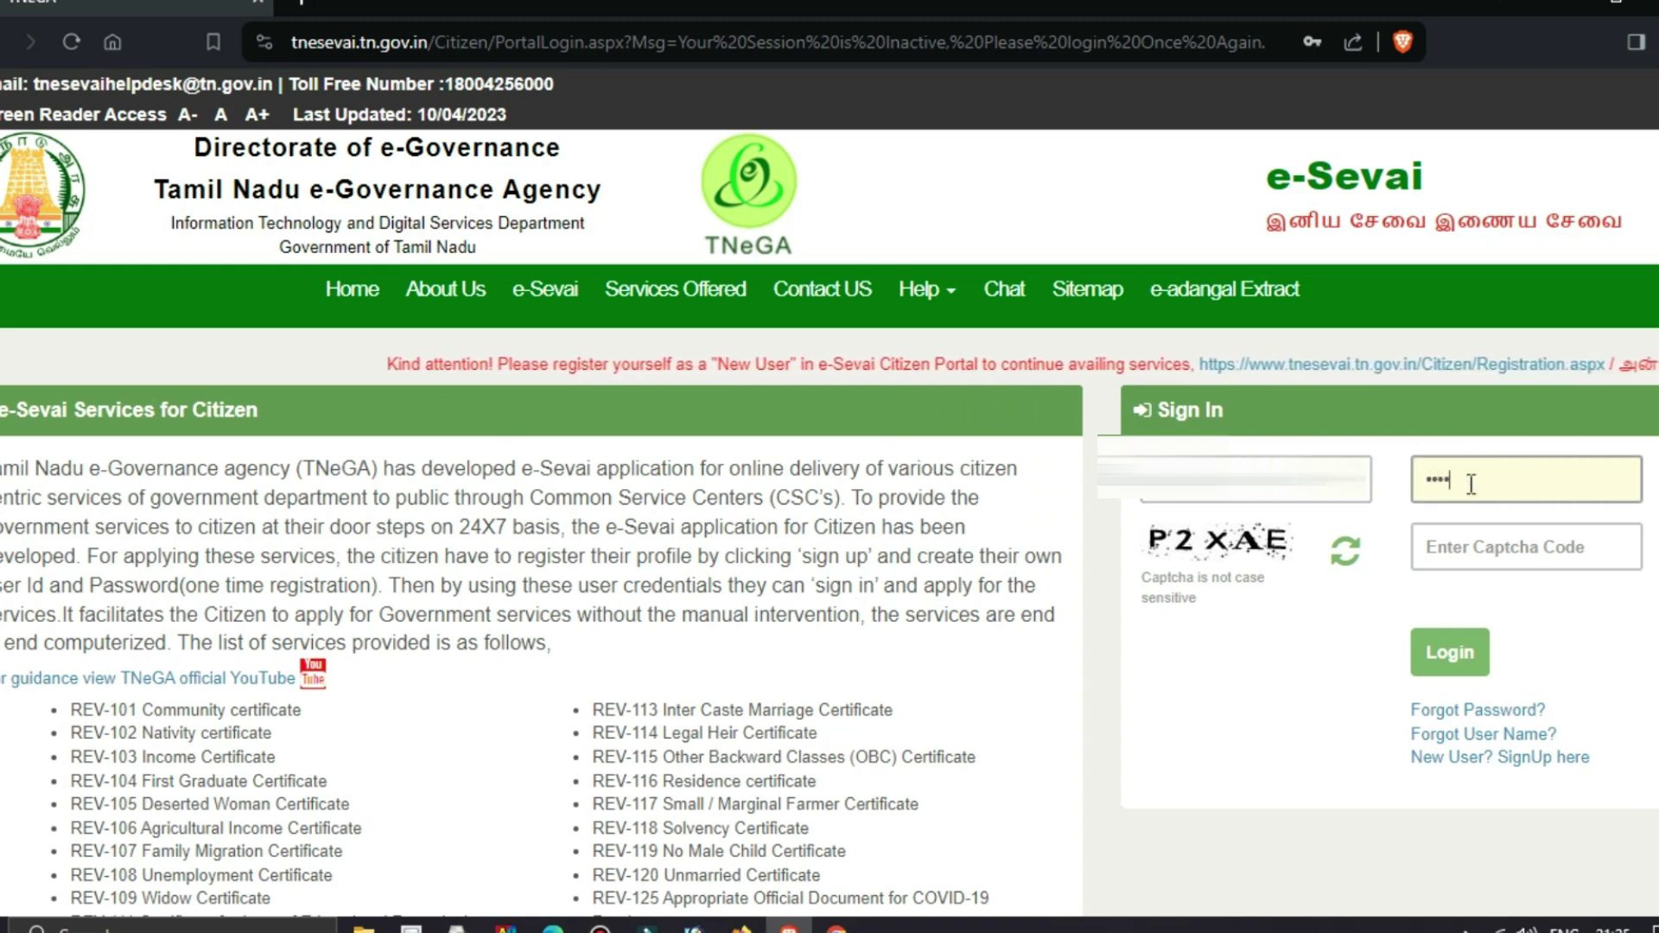
left_click(1569, 555)
type("P2")
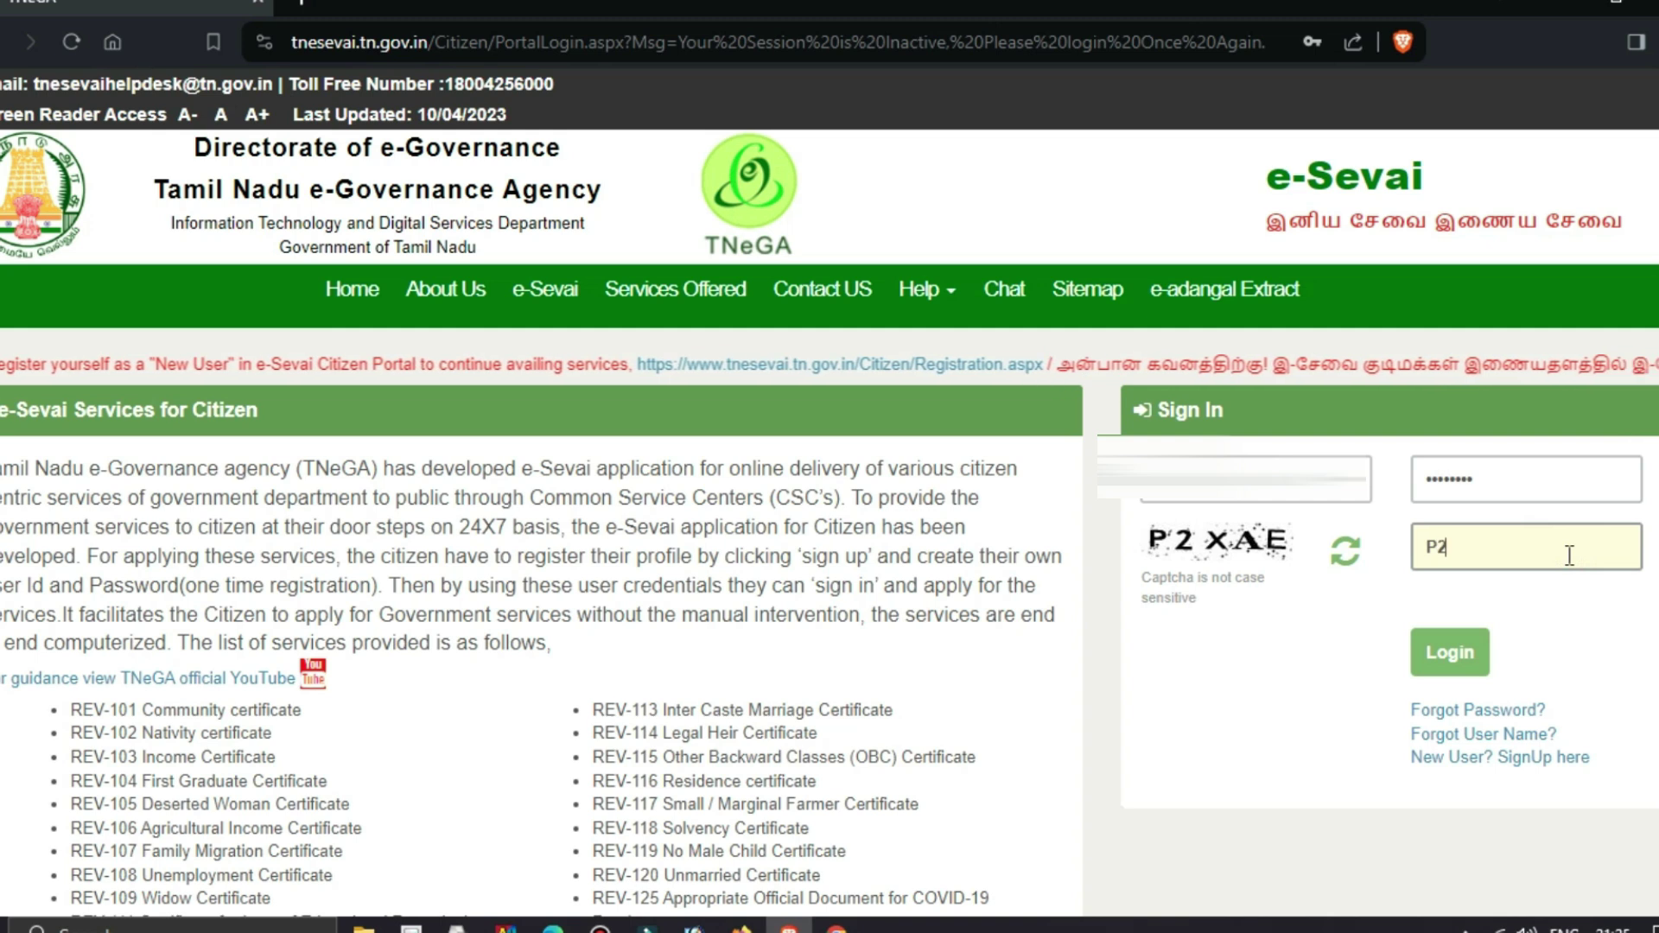
type("XAE")
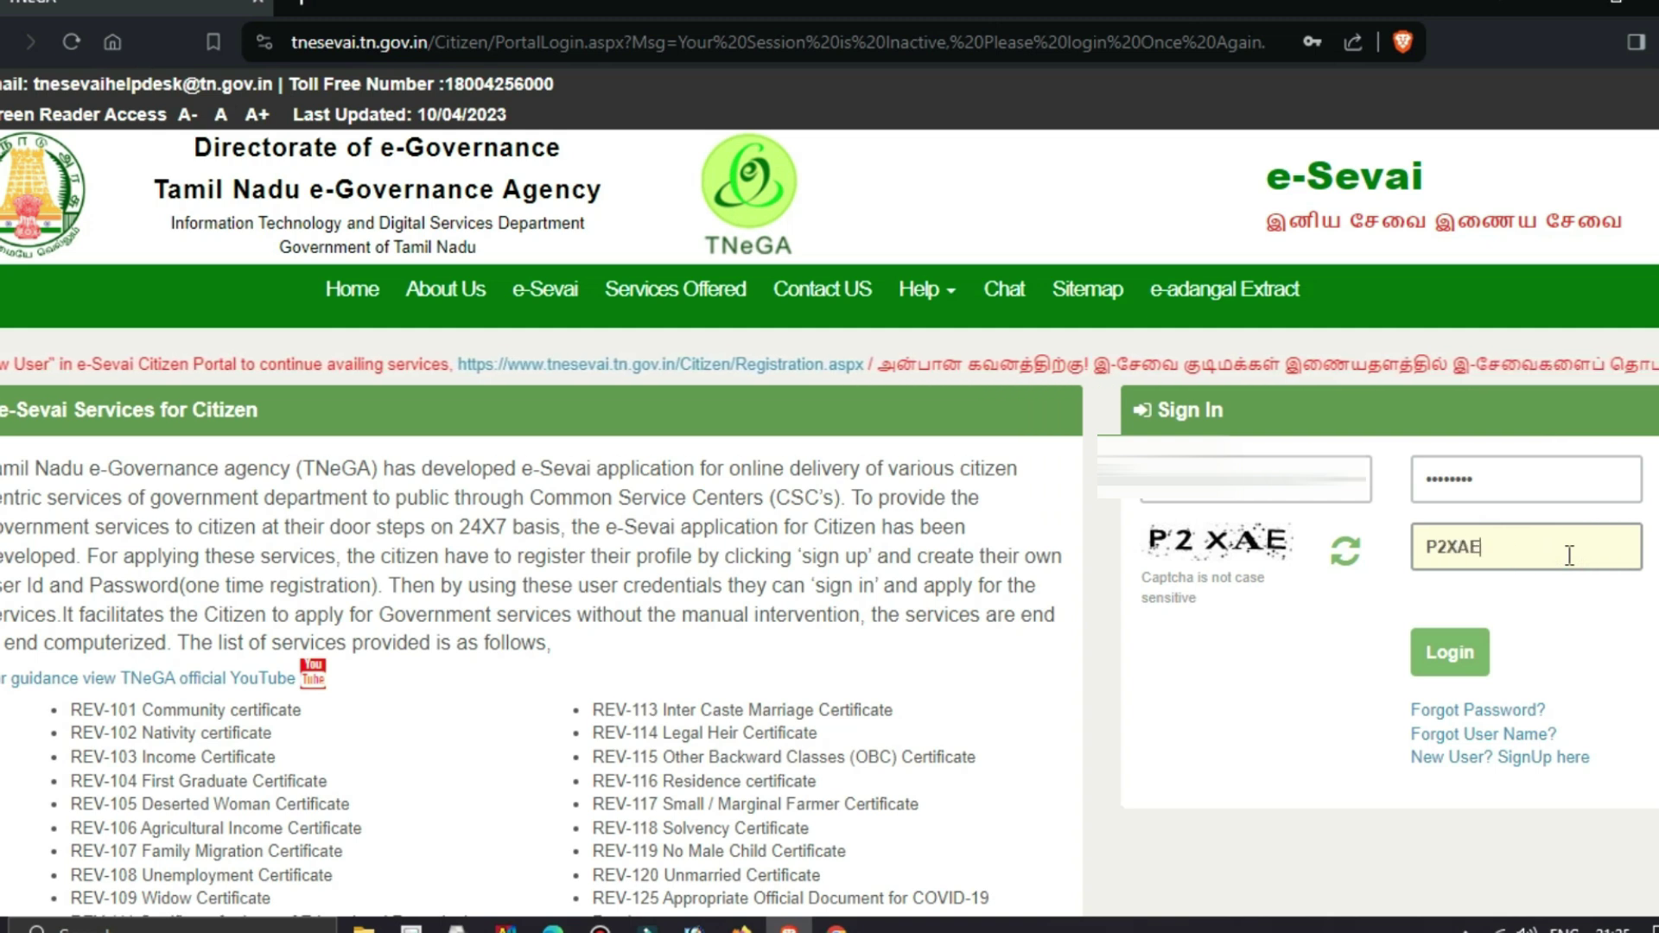
left_click(1451, 661)
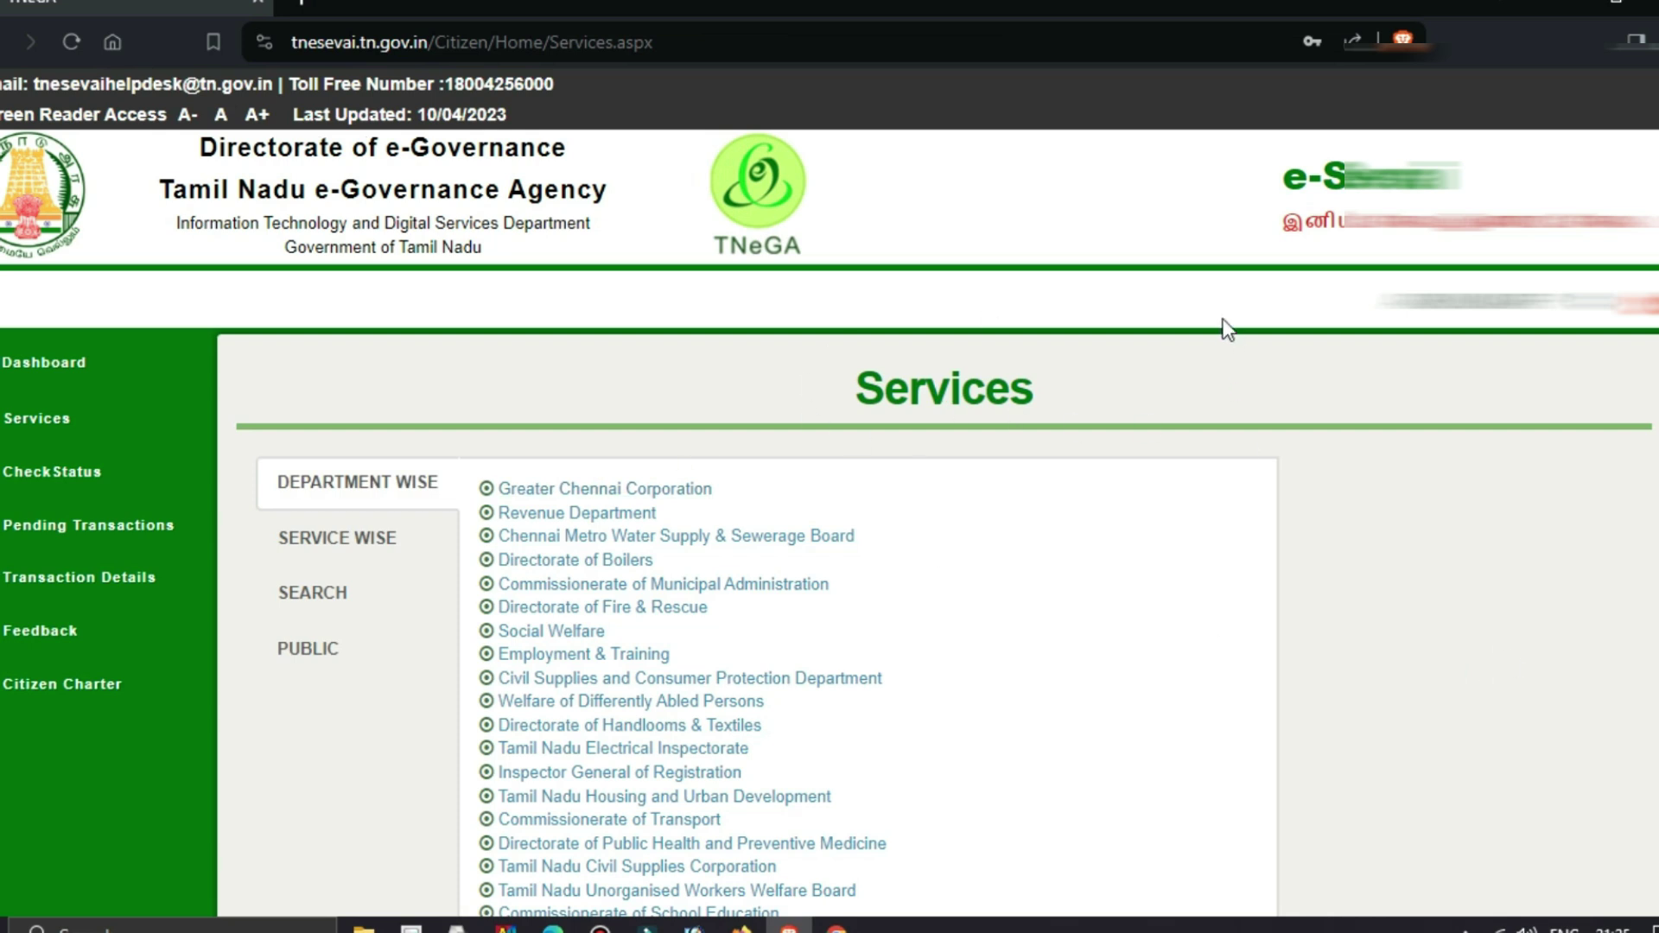
- Open the service DSE-101 Issuance of PSTM Certificate for Govt Schools under Commissionerate of School Education
scroll(1222, 324, "down", 1)
scroll(1225, 327, "down", 1)
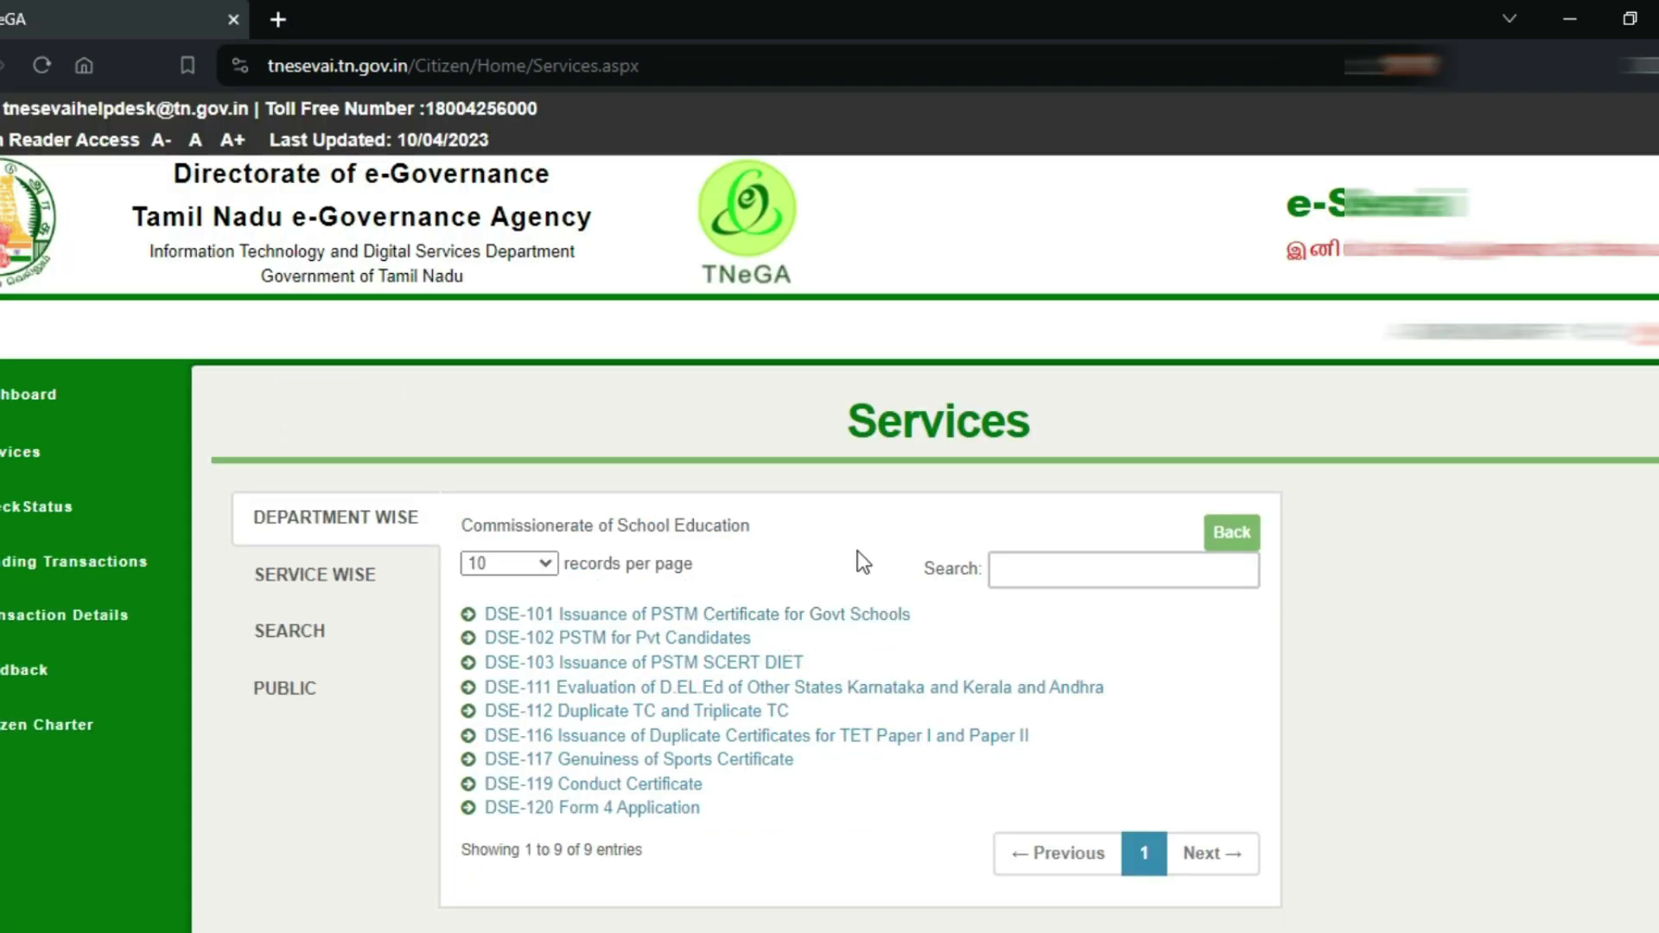
left_click(855, 615)
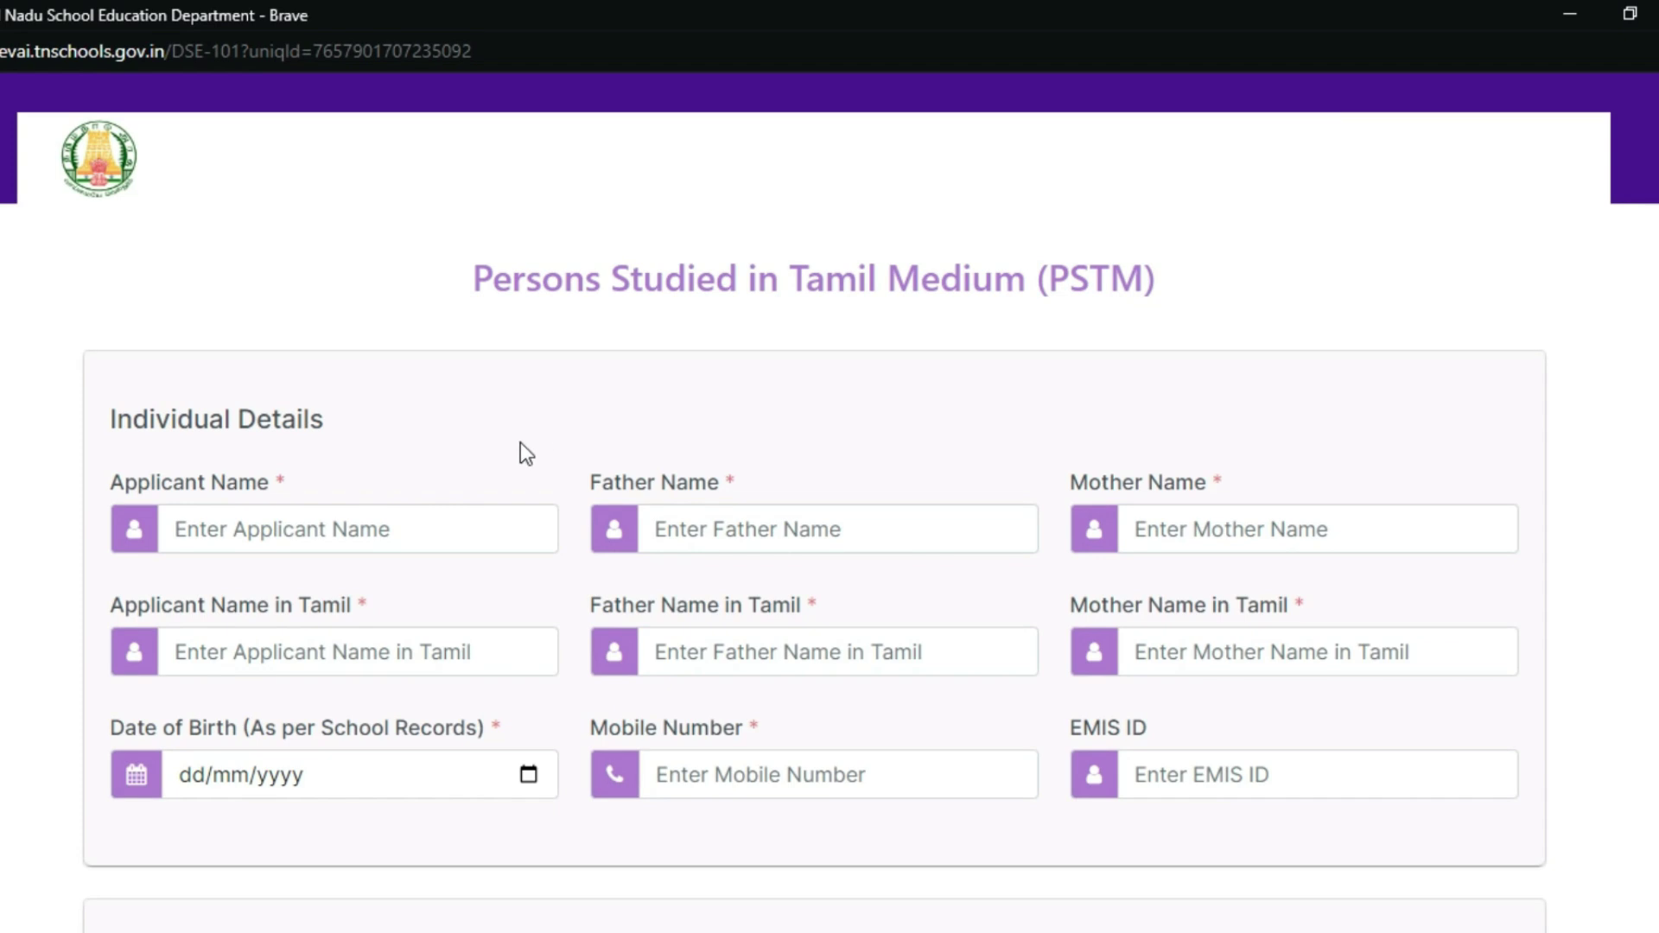
- Fill in the applicant's, father's and mother's names in English in the Individual Details section
scroll(622, 619, "down", 5)
scroll(627, 619, "up", 5)
key("super")
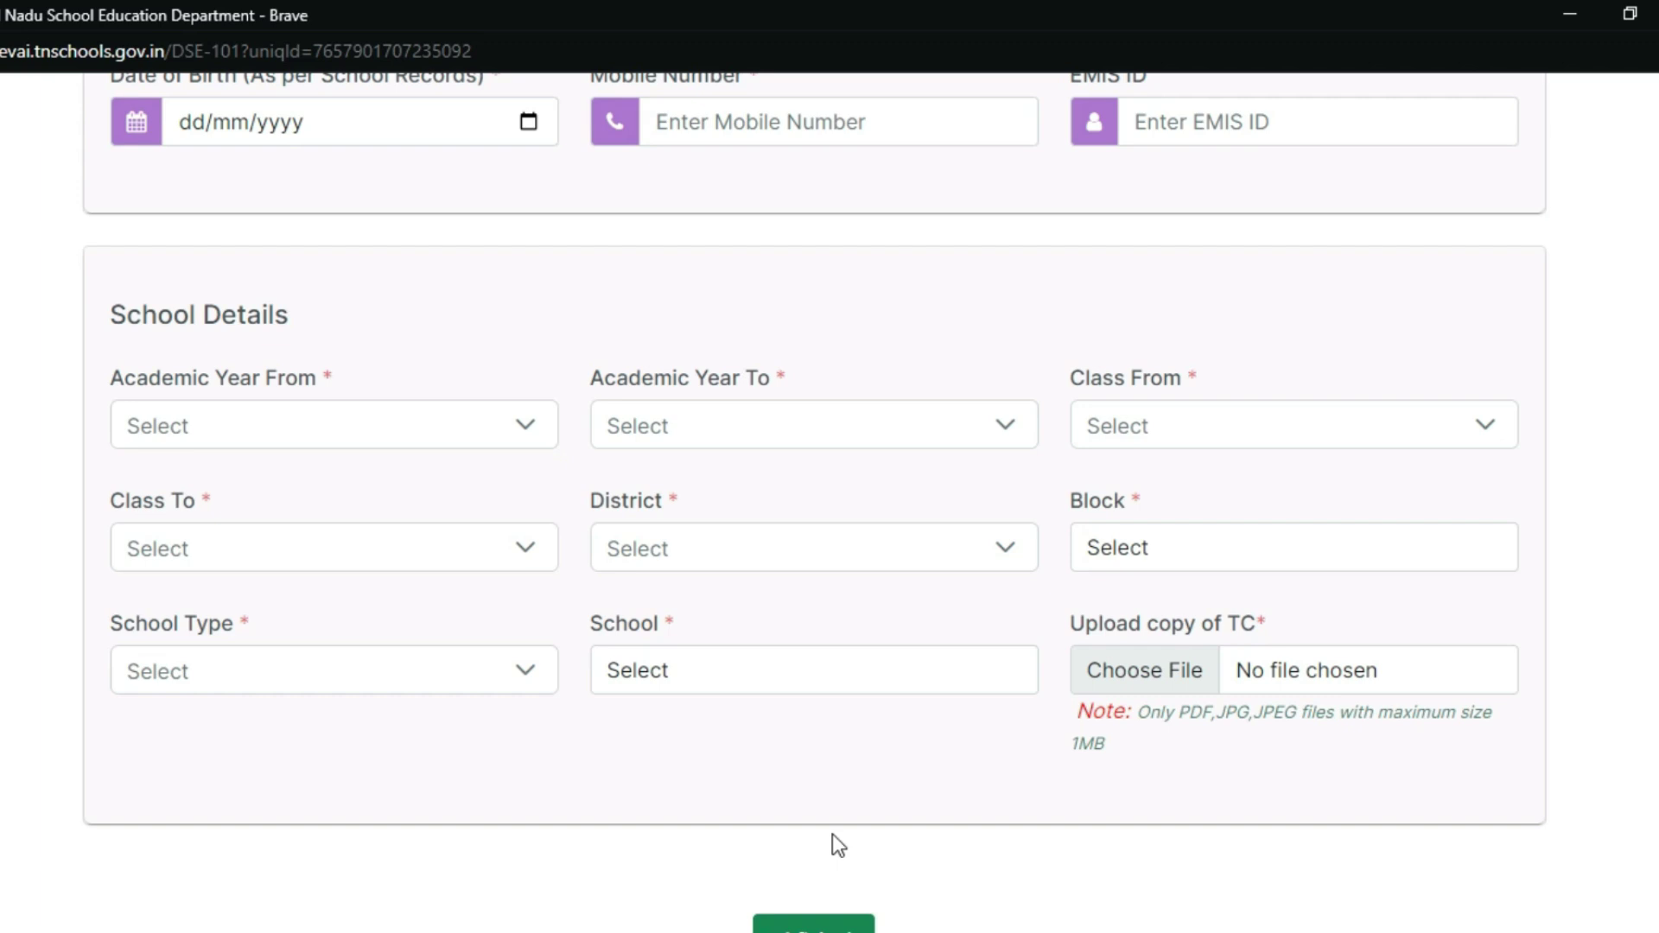
scroll(1451, 666, "up", 8)
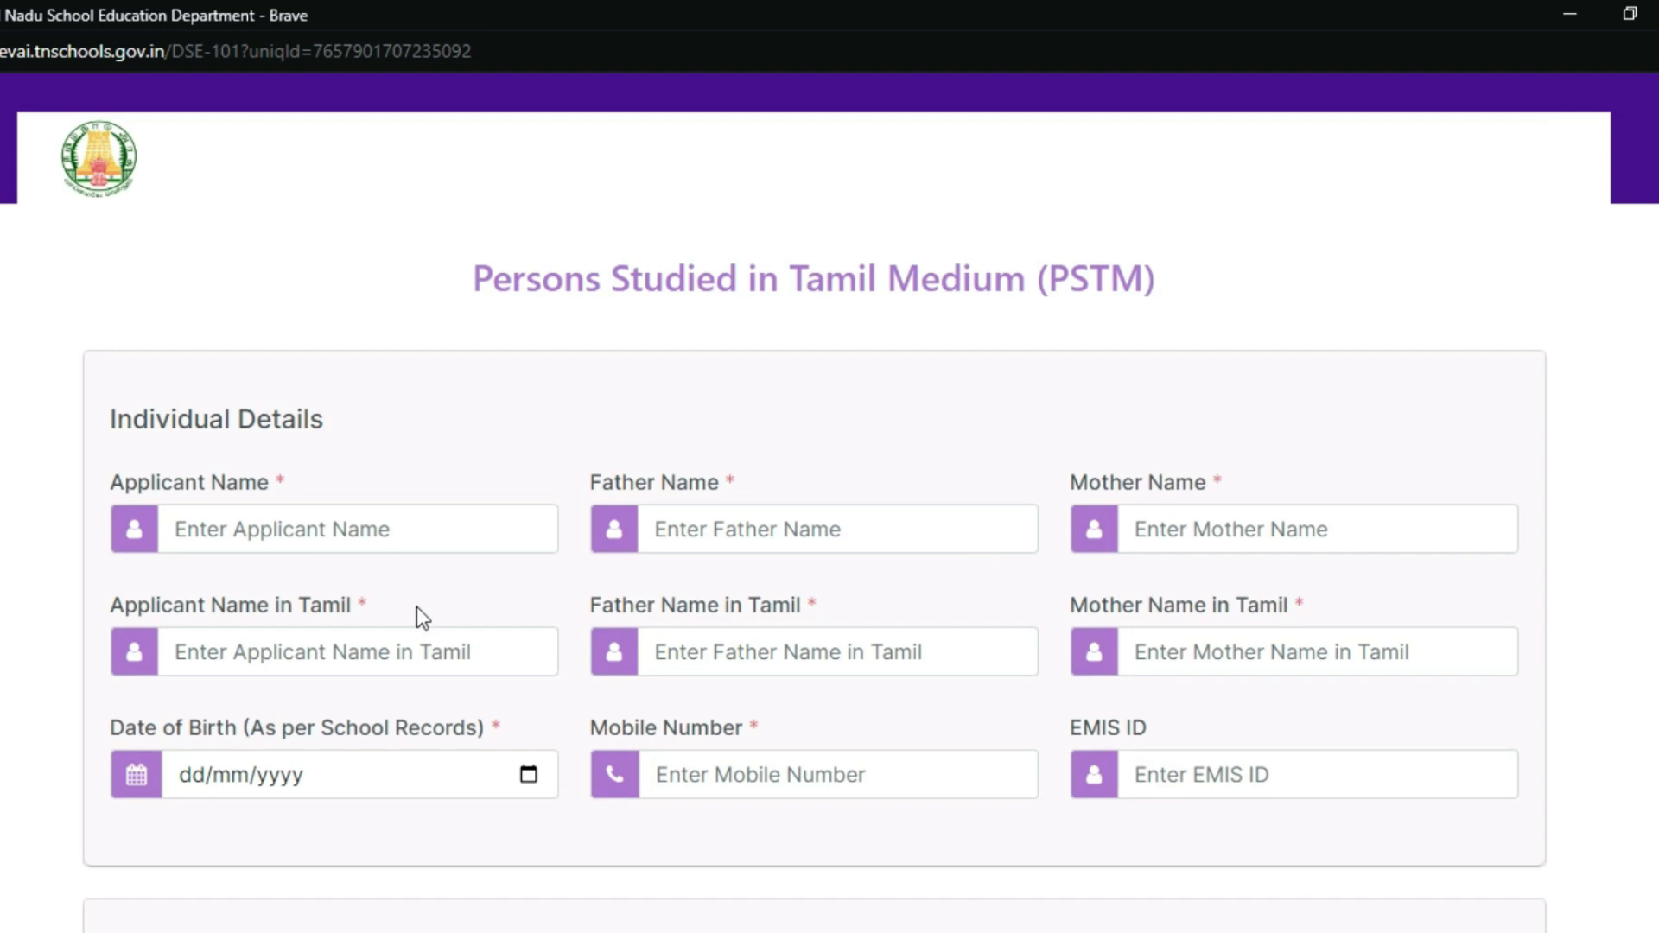
left_click(350, 531)
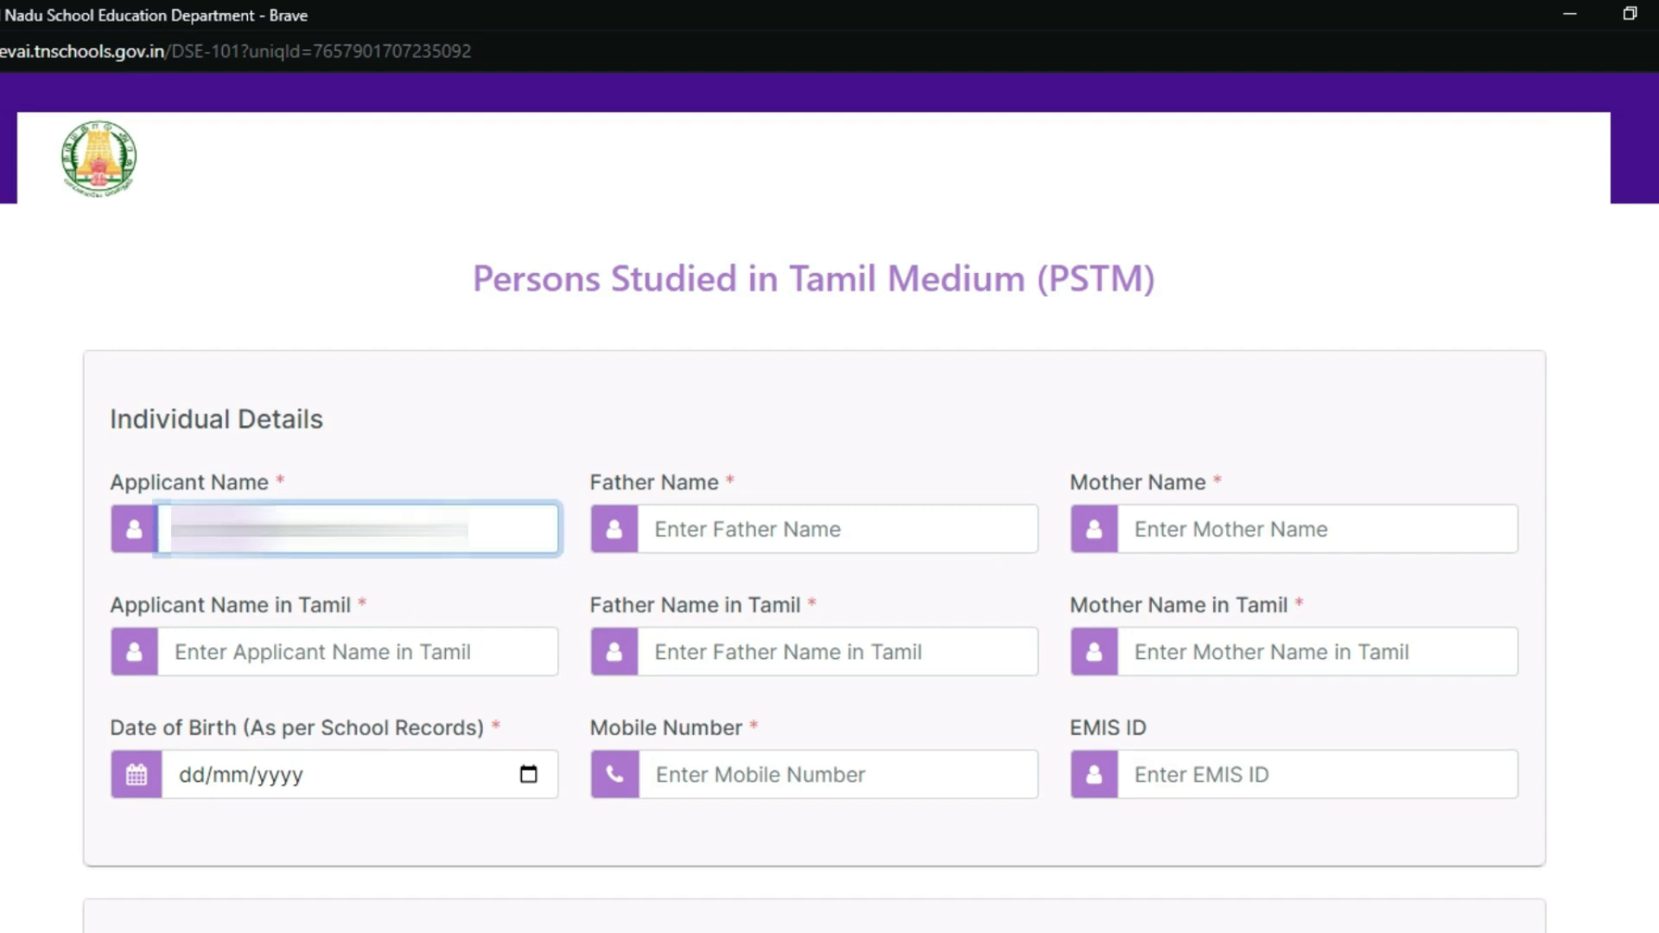
type("a")
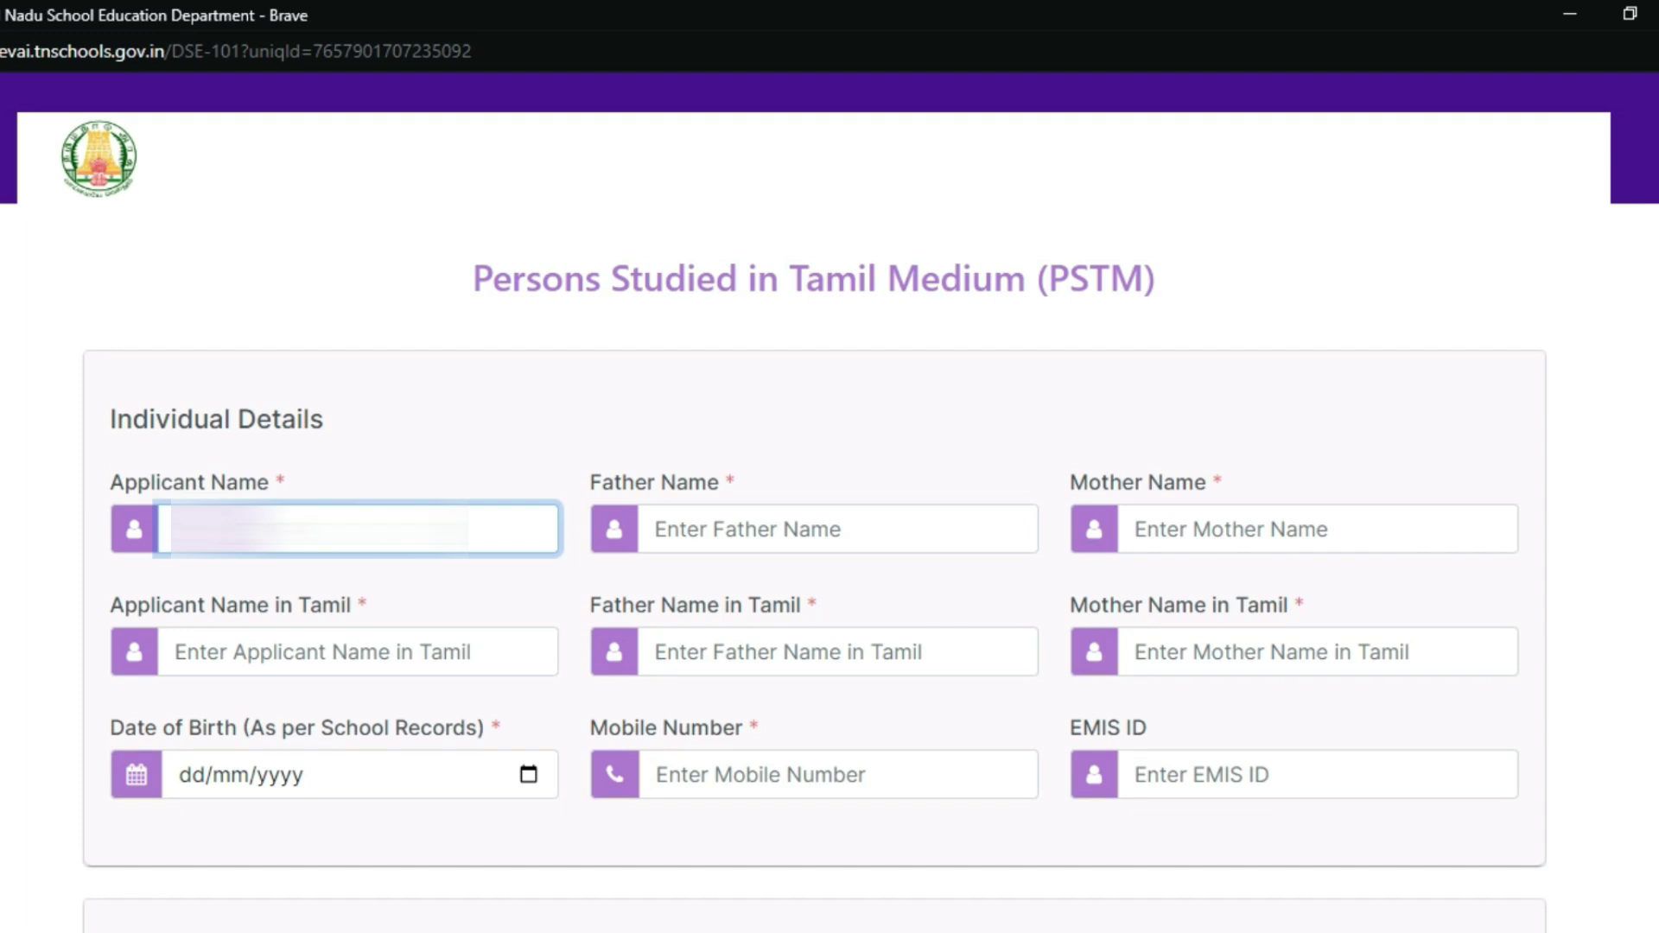
left_click(823, 527)
type("RA")
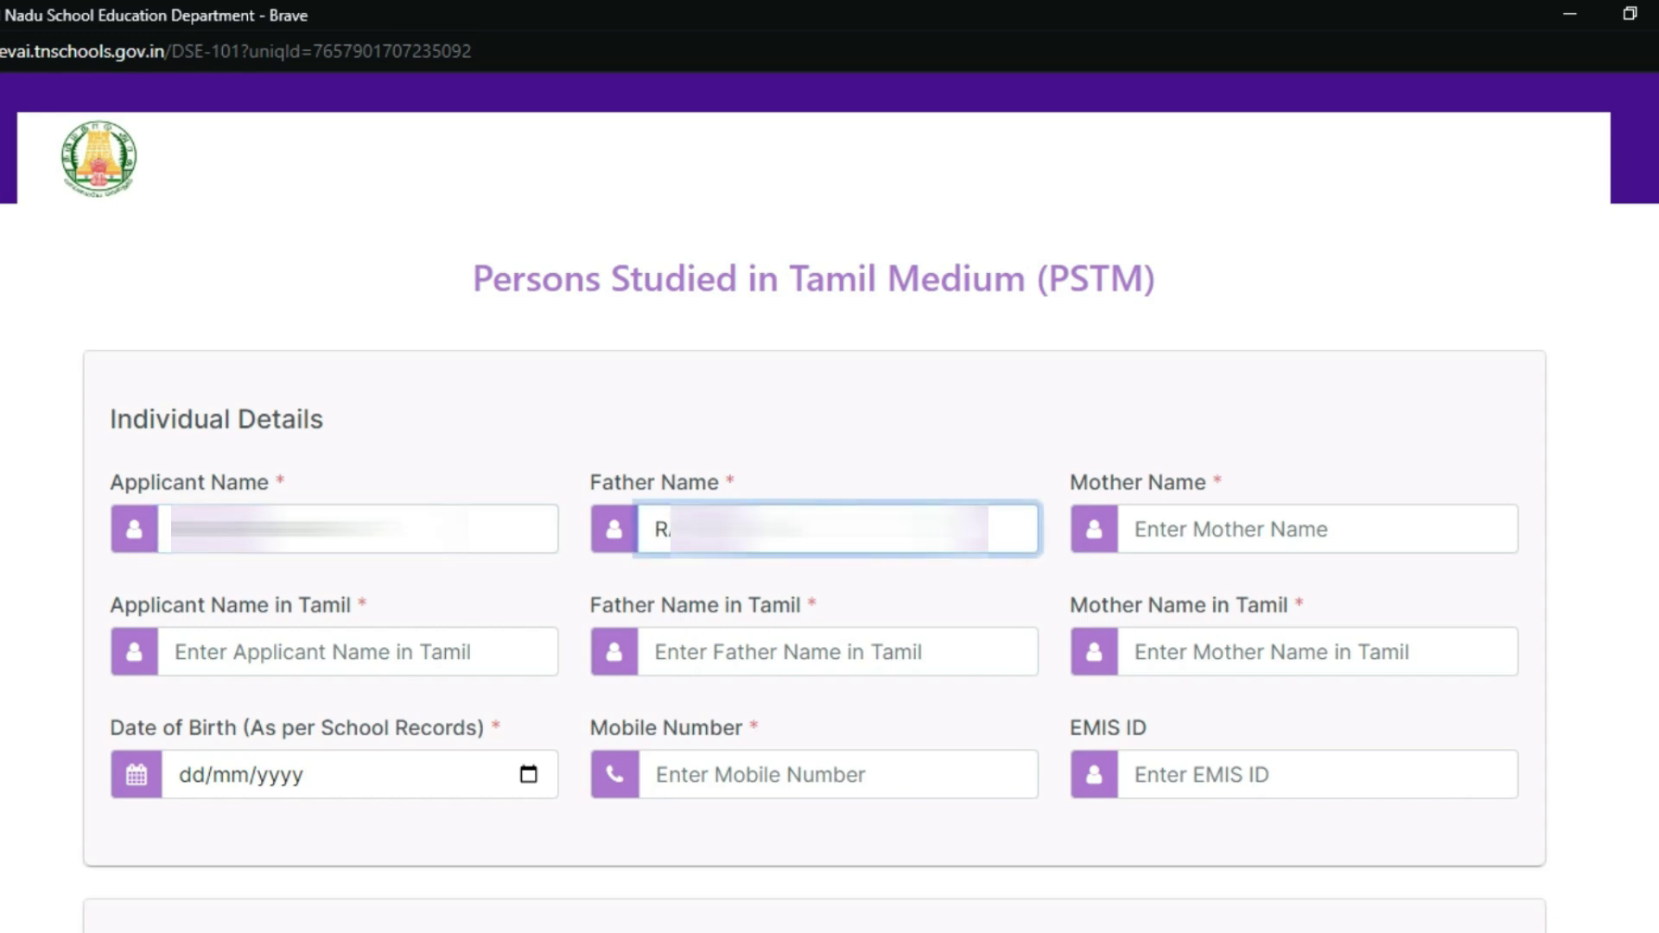
left_click(1344, 529)
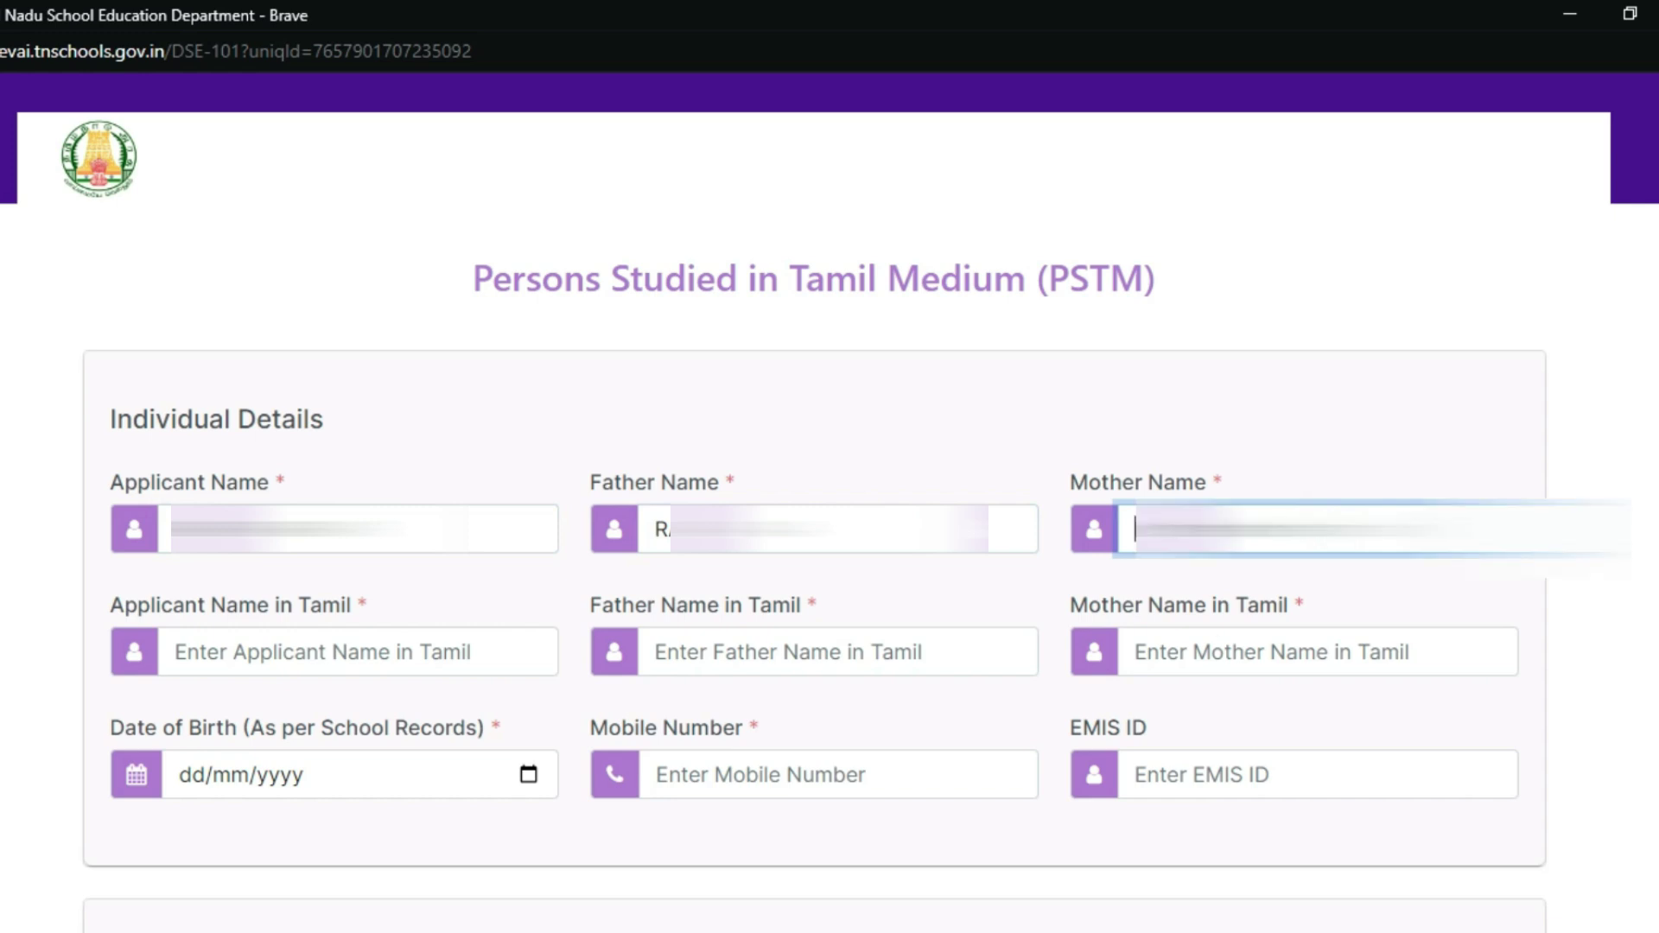
type("R")
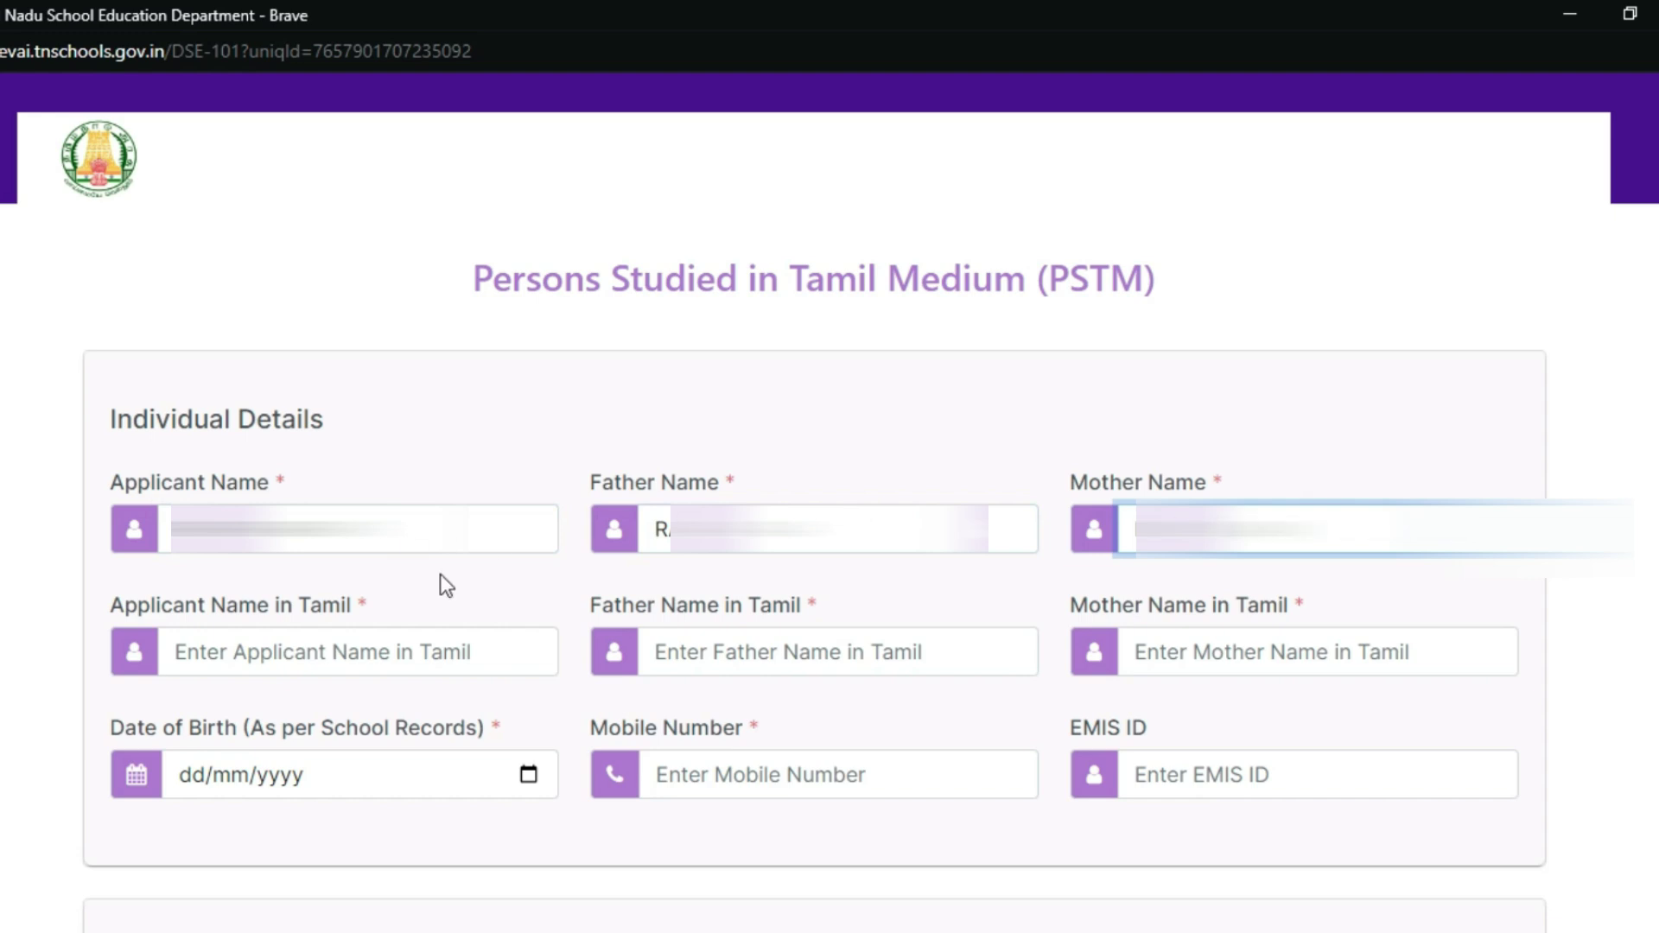
left_click(388, 659)
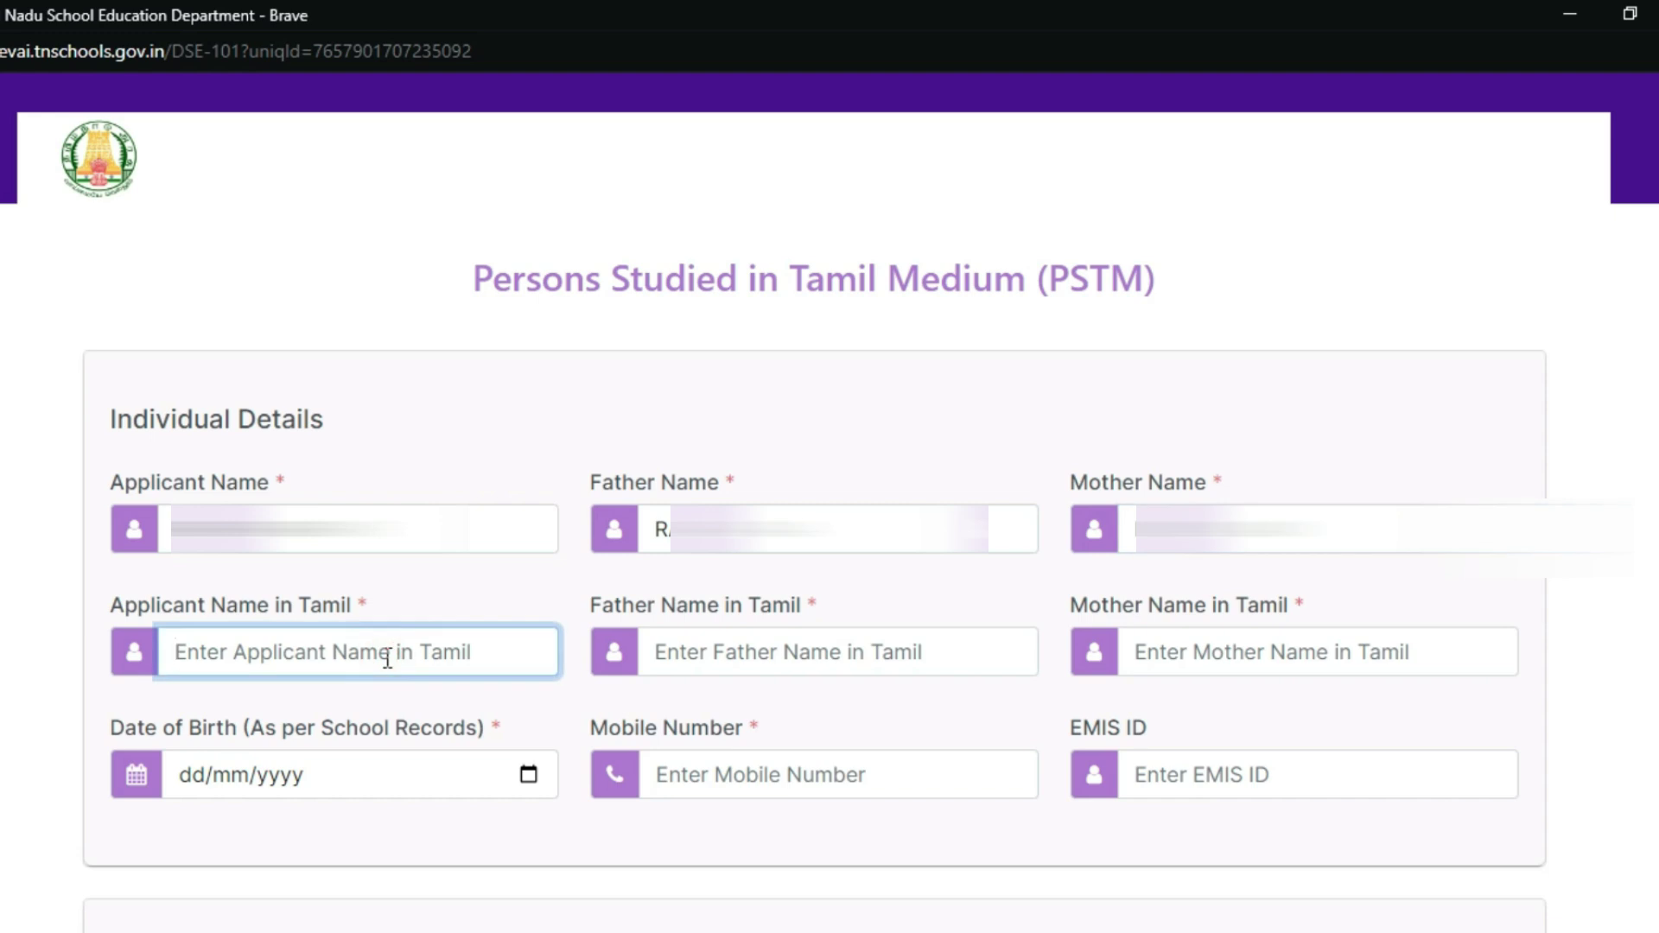
type("ஆ")
type("பி")
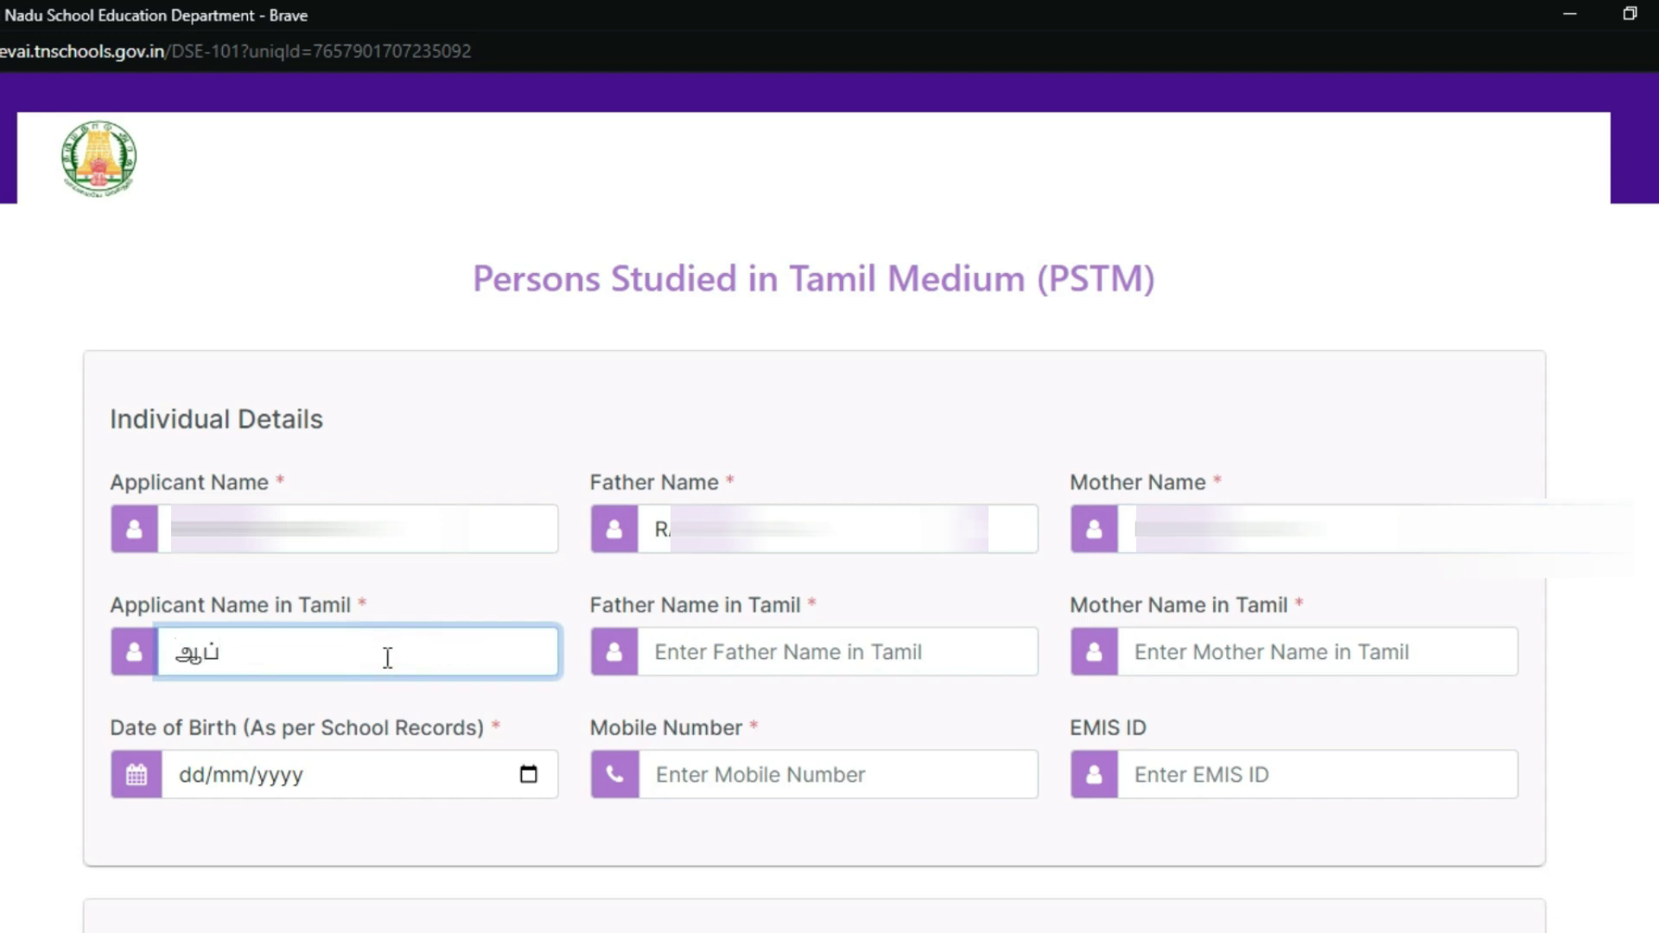
type("றாஆ")
key("BackSpace")
key("BackSpace")
key("BackSpace")
key("BackSpace")
key("BackSpace")
key("BackSpace")
- Fill in the applicant's, father's and mother's names in Tamil in the Individual Details section
right_click(330, 655)
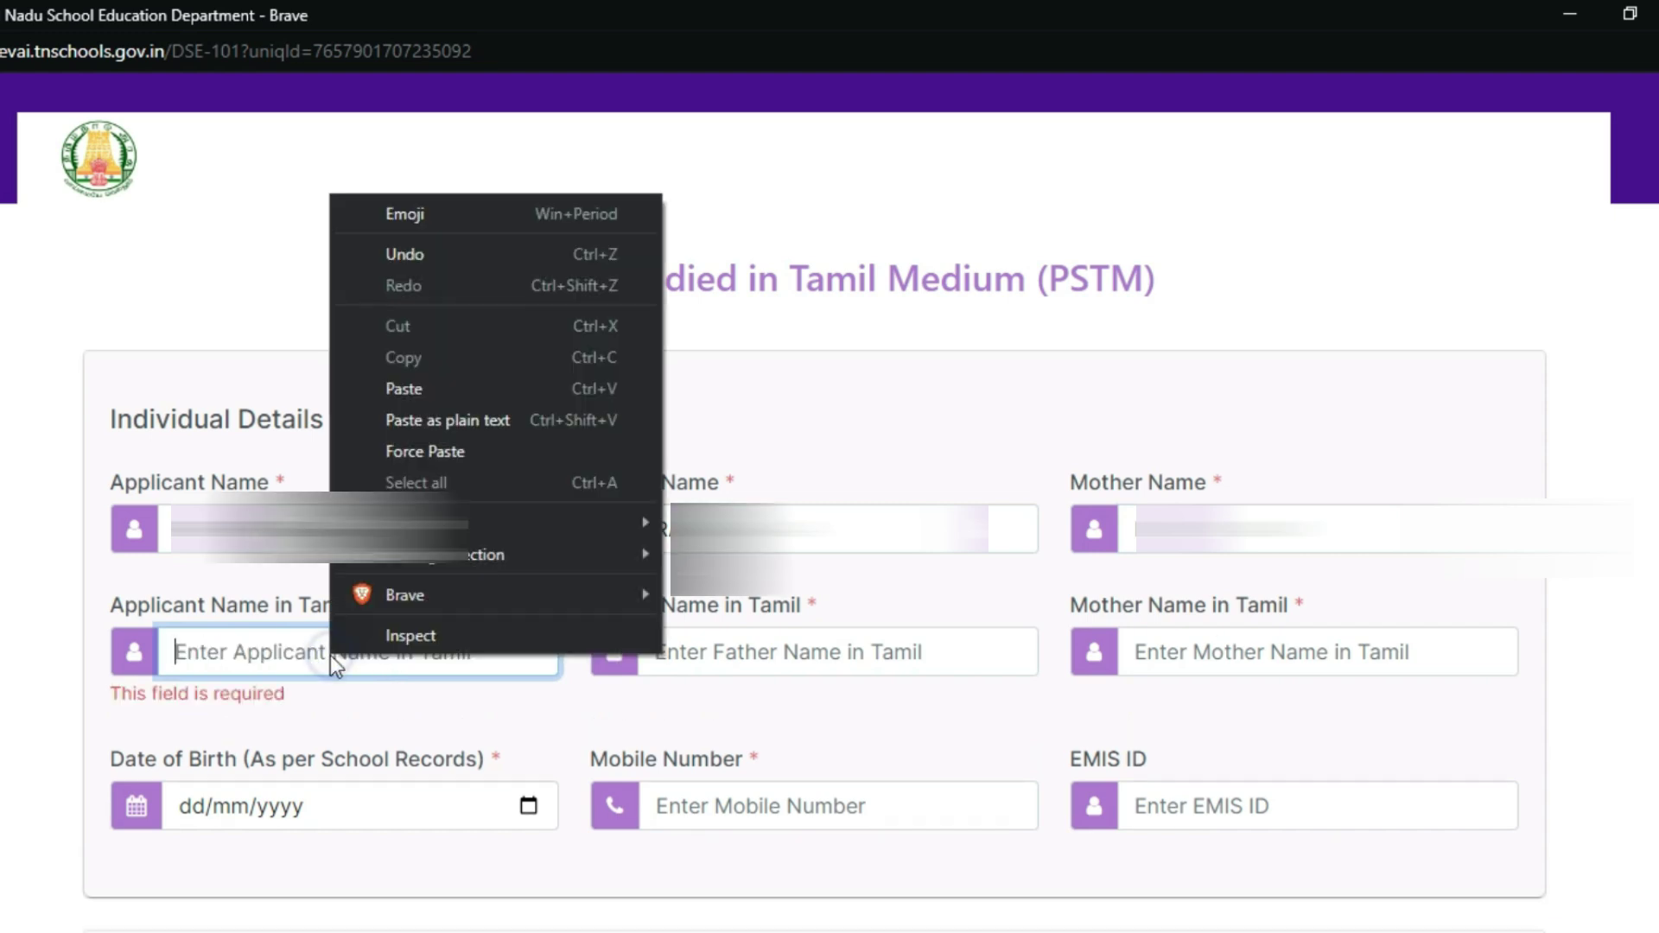
left_click(421, 390)
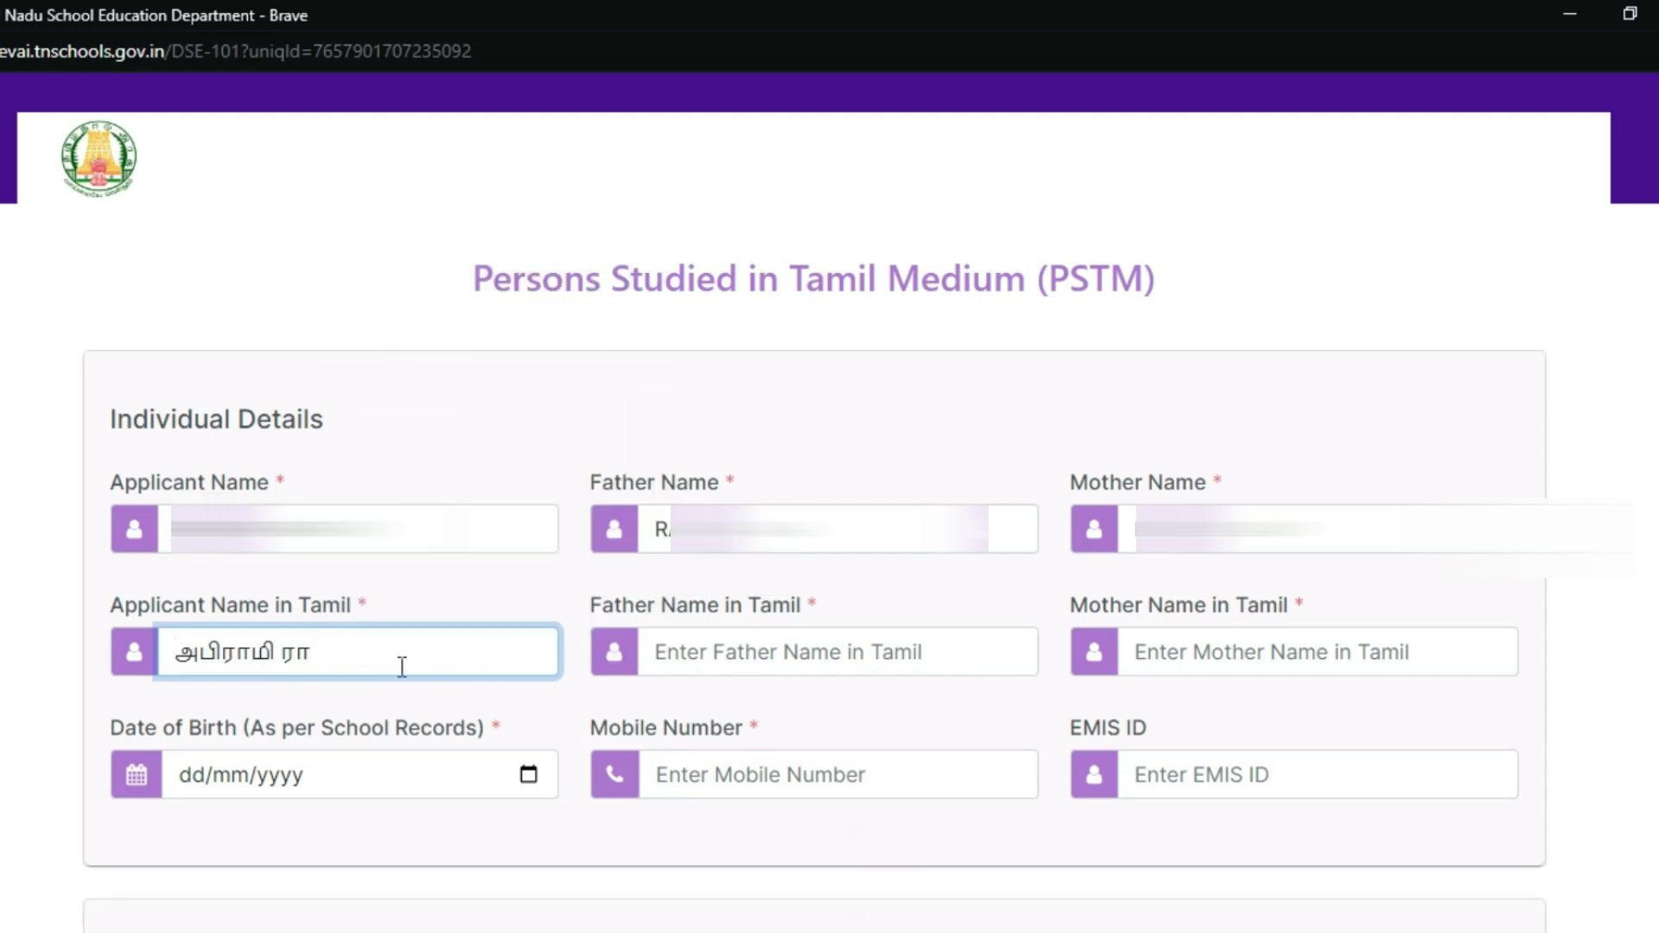
left_click(772, 657)
key("ctrl+v")
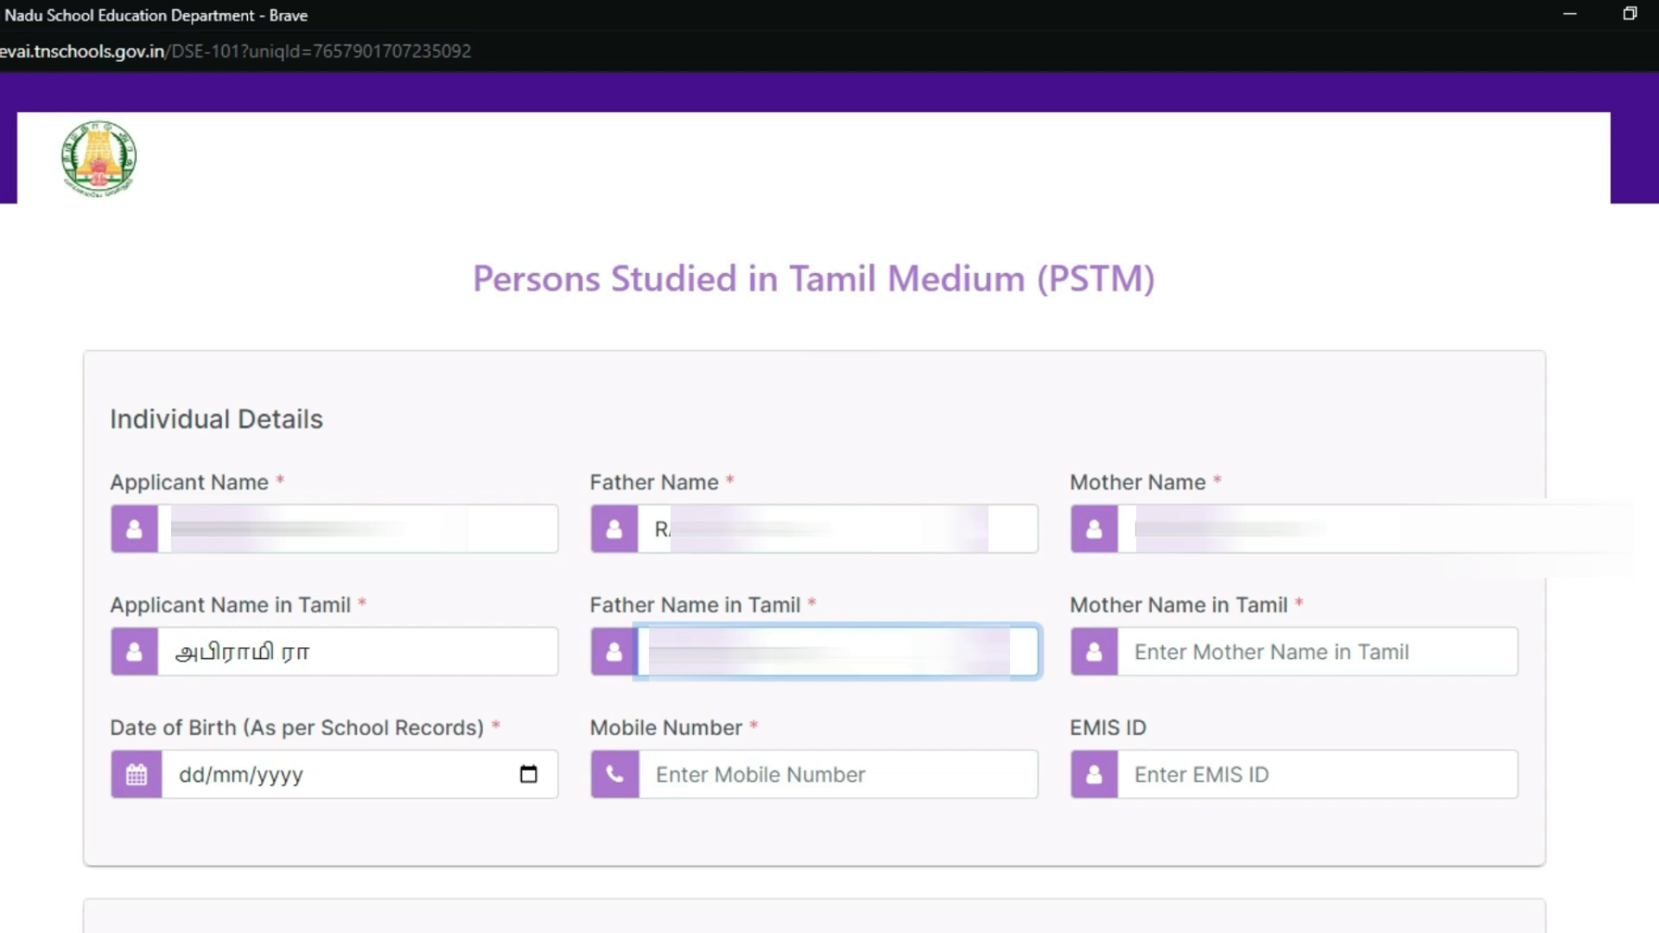
left_click(1205, 658)
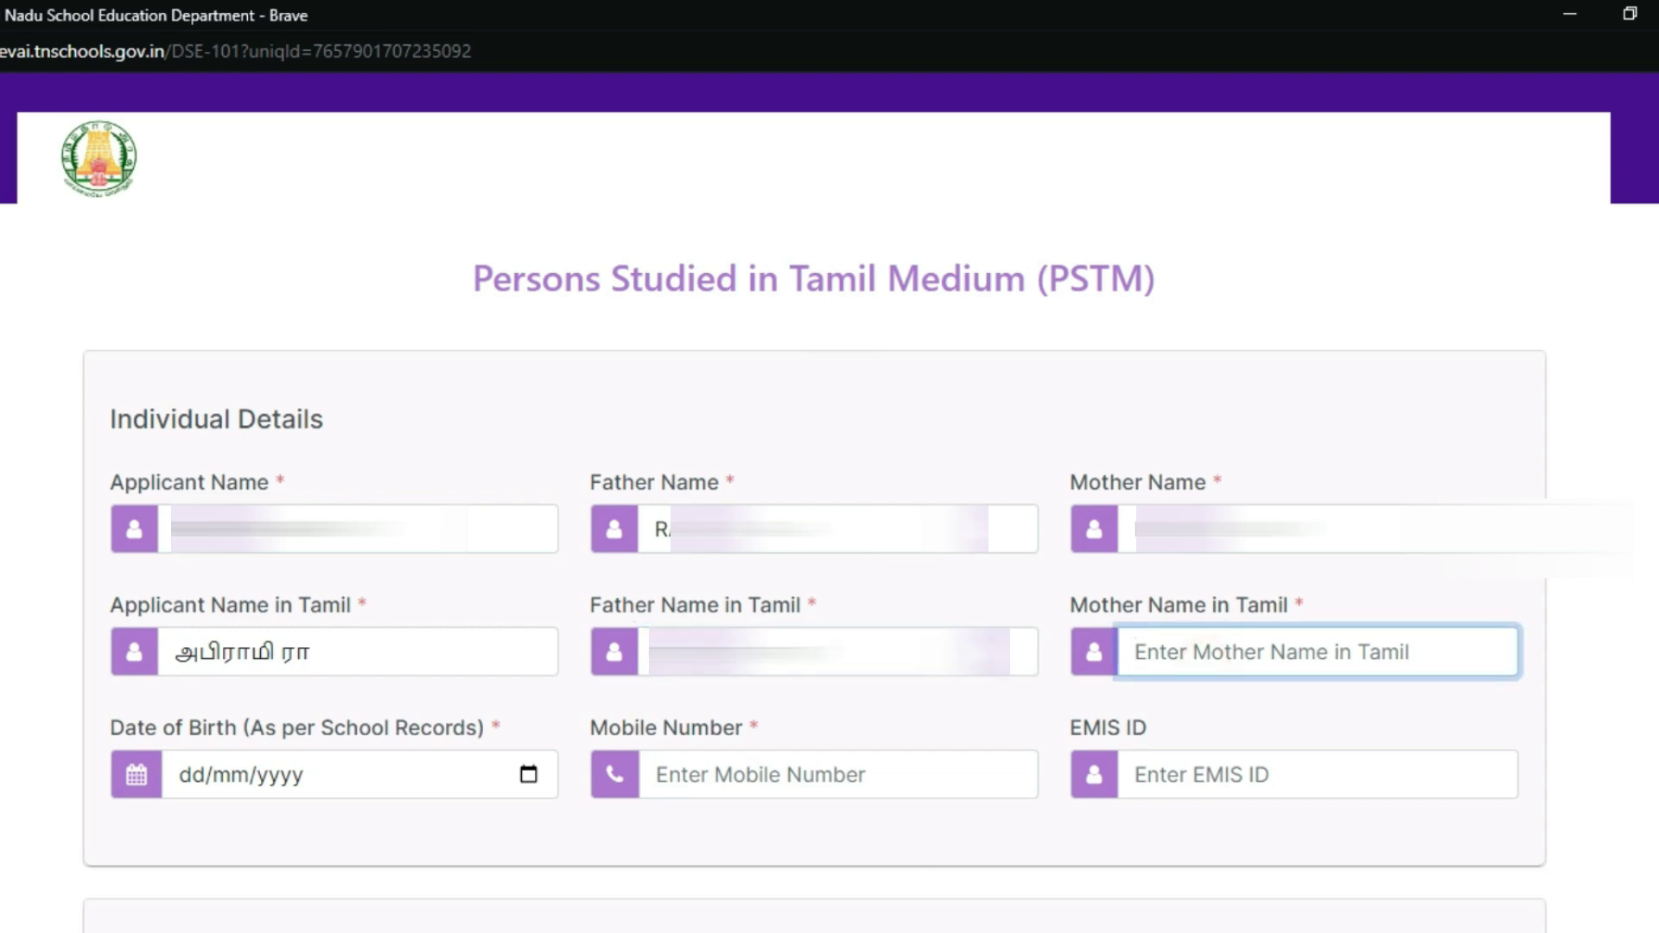
type("லக்ஷ்மி")
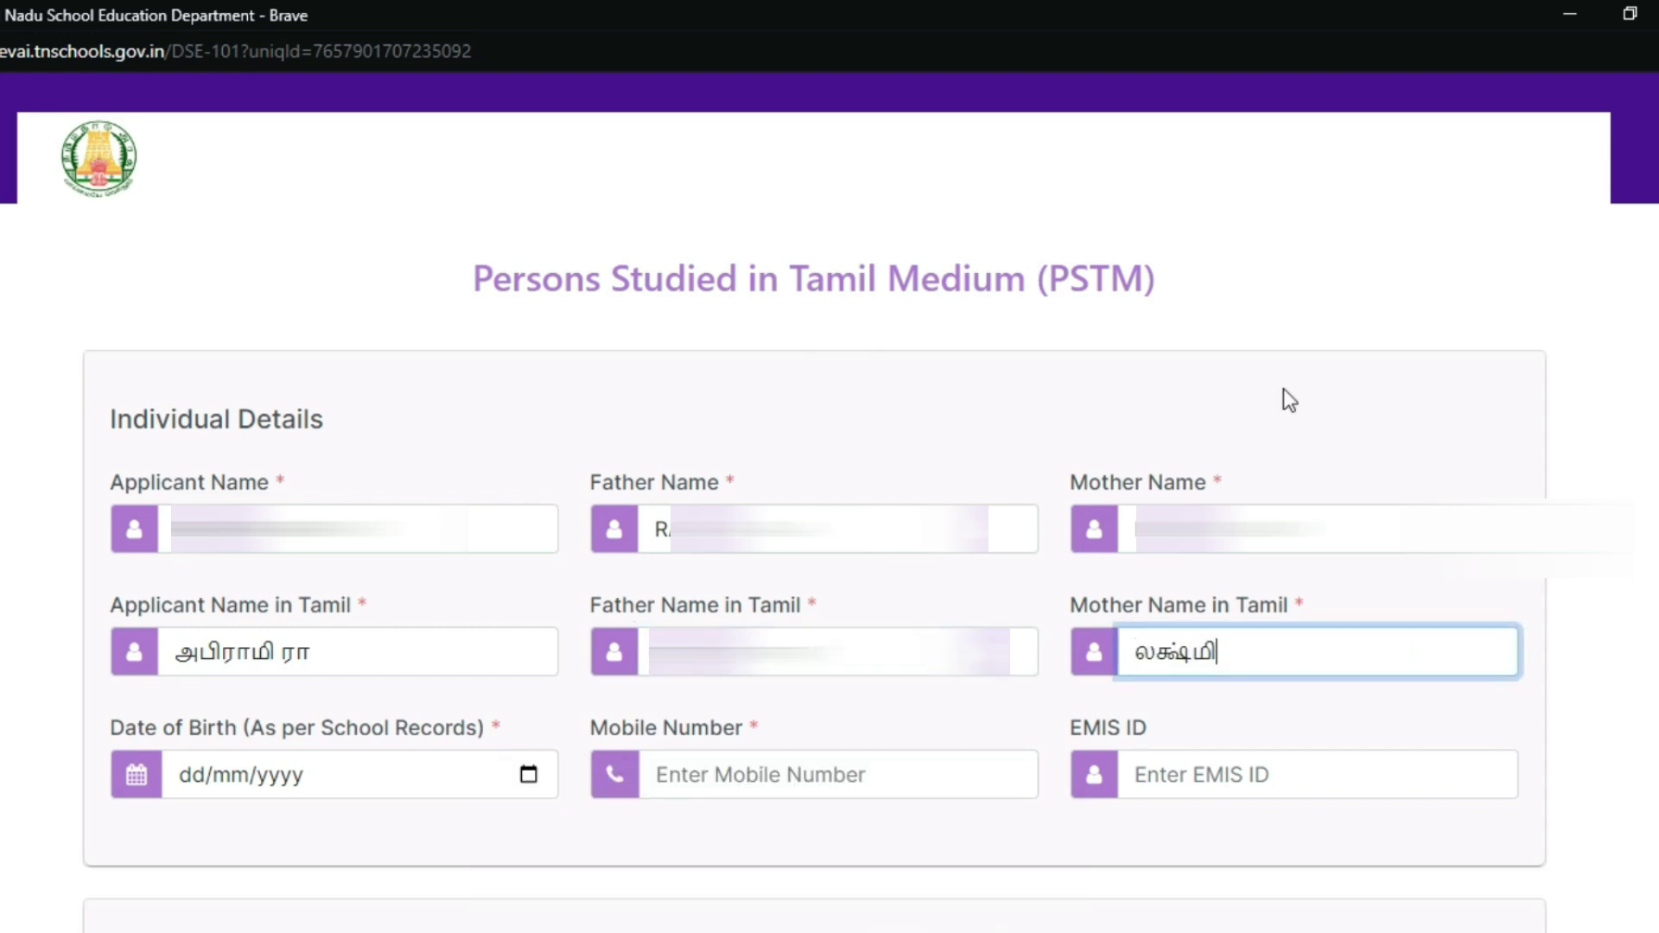
- Enter the applicant's date of birth as per school records and the mobile number
scroll(1330, 592, "down", 3)
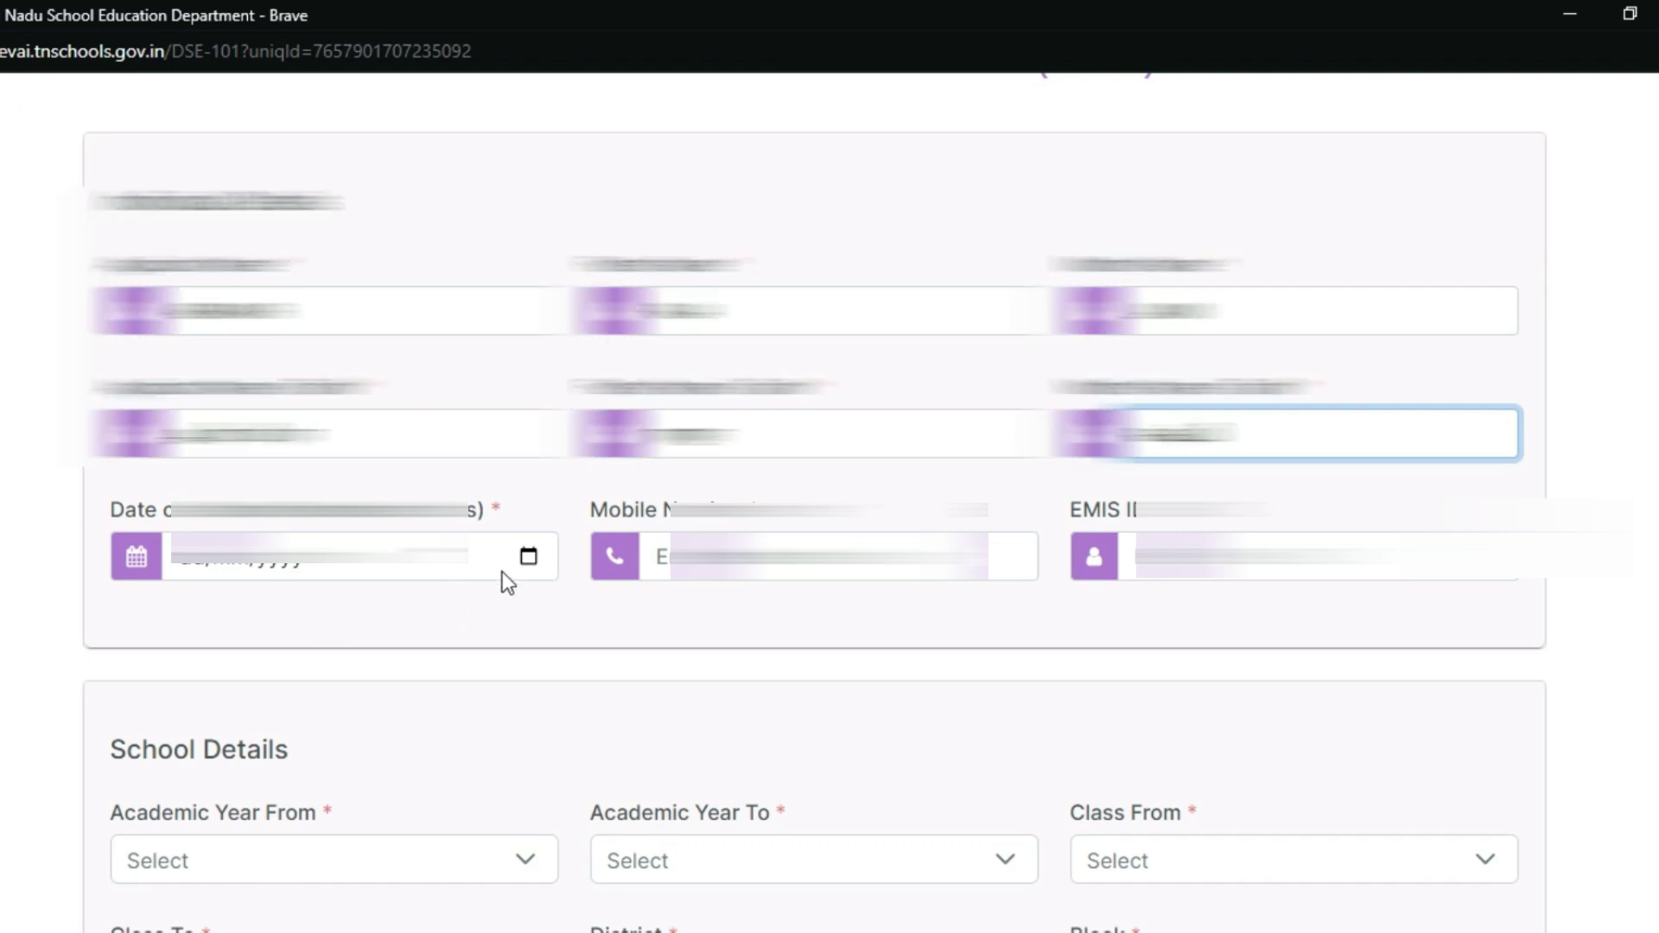
left_click(530, 555)
left_click_drag(418, 762, 418, 659)
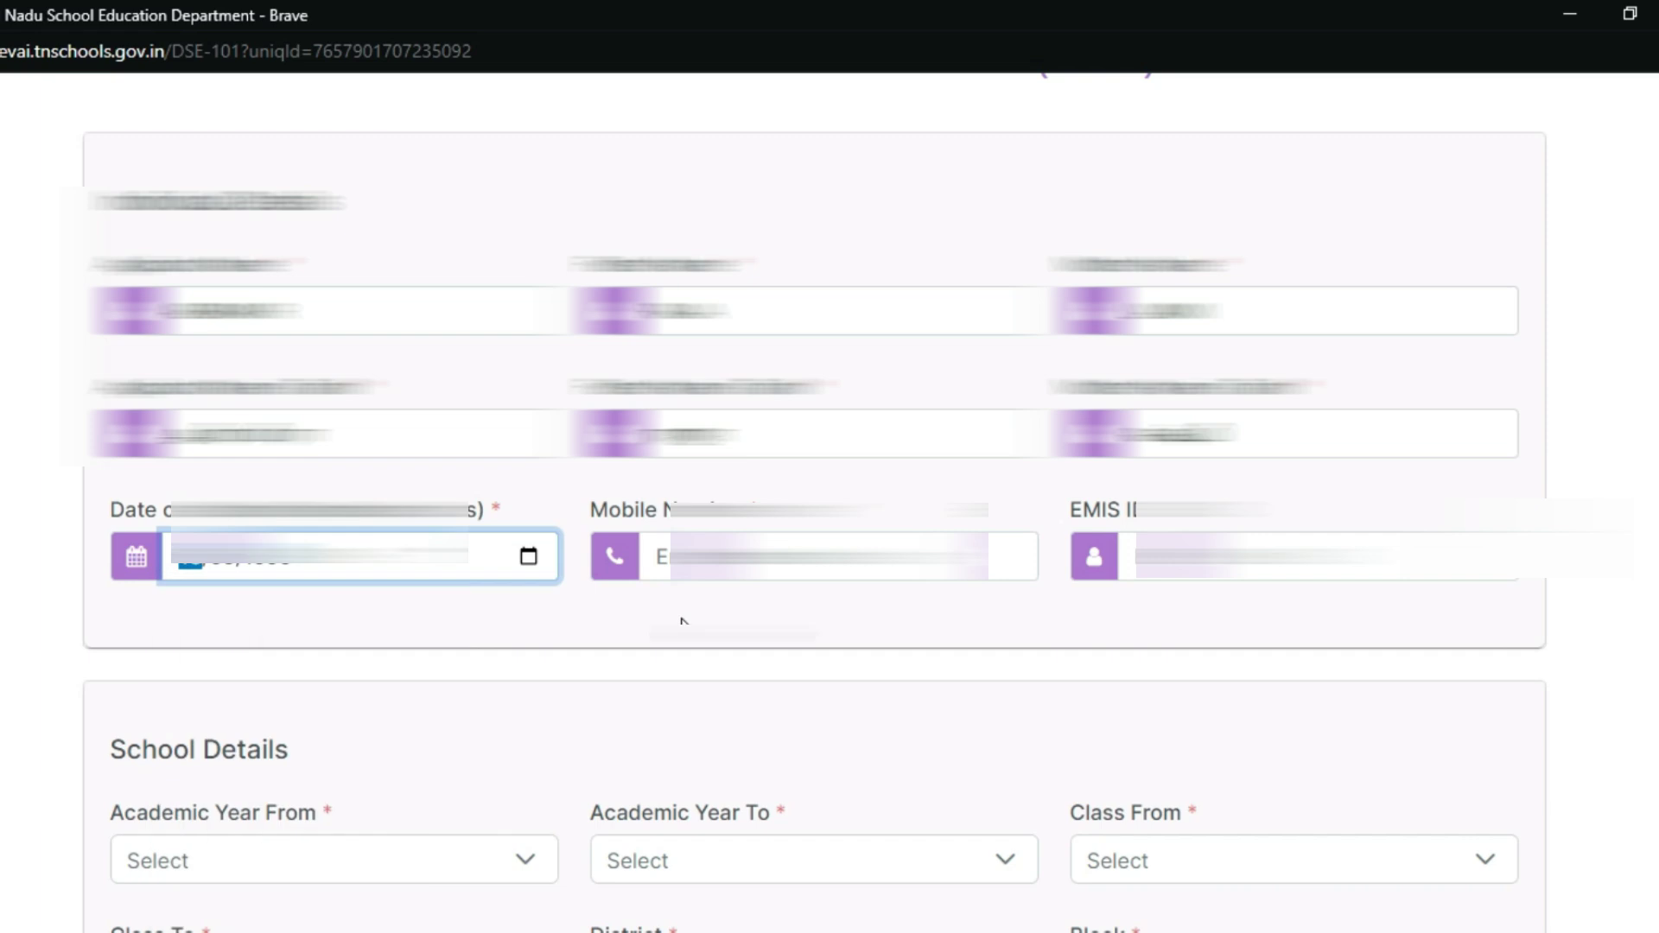
left_click(682, 620)
left_click(731, 557)
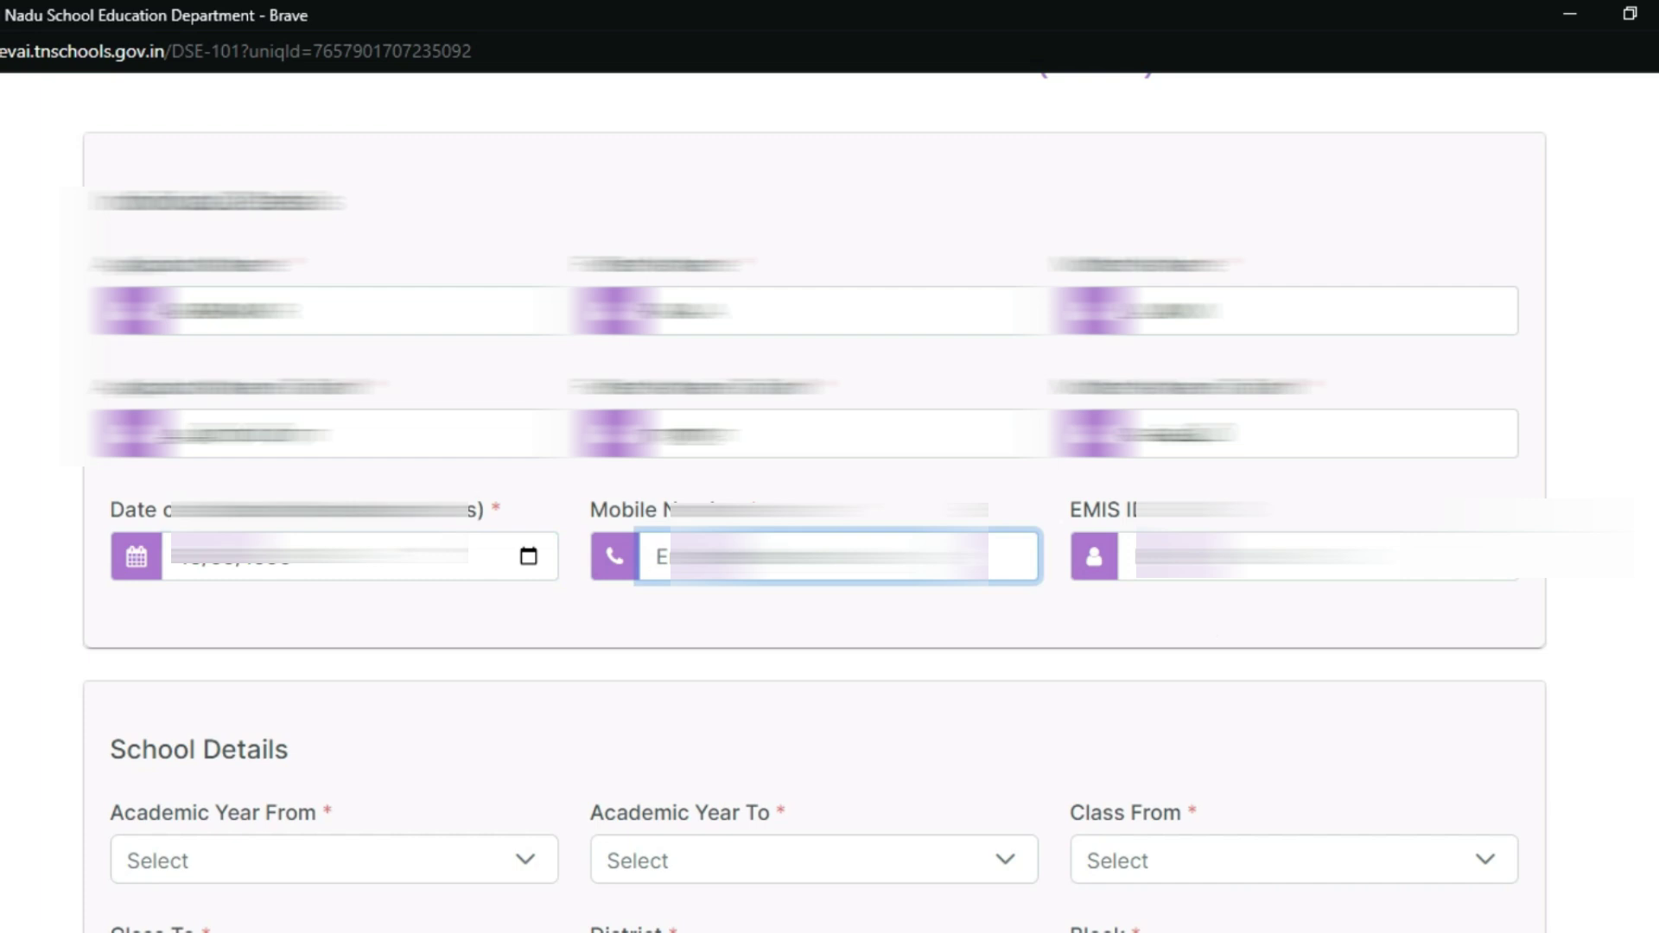
type("9")
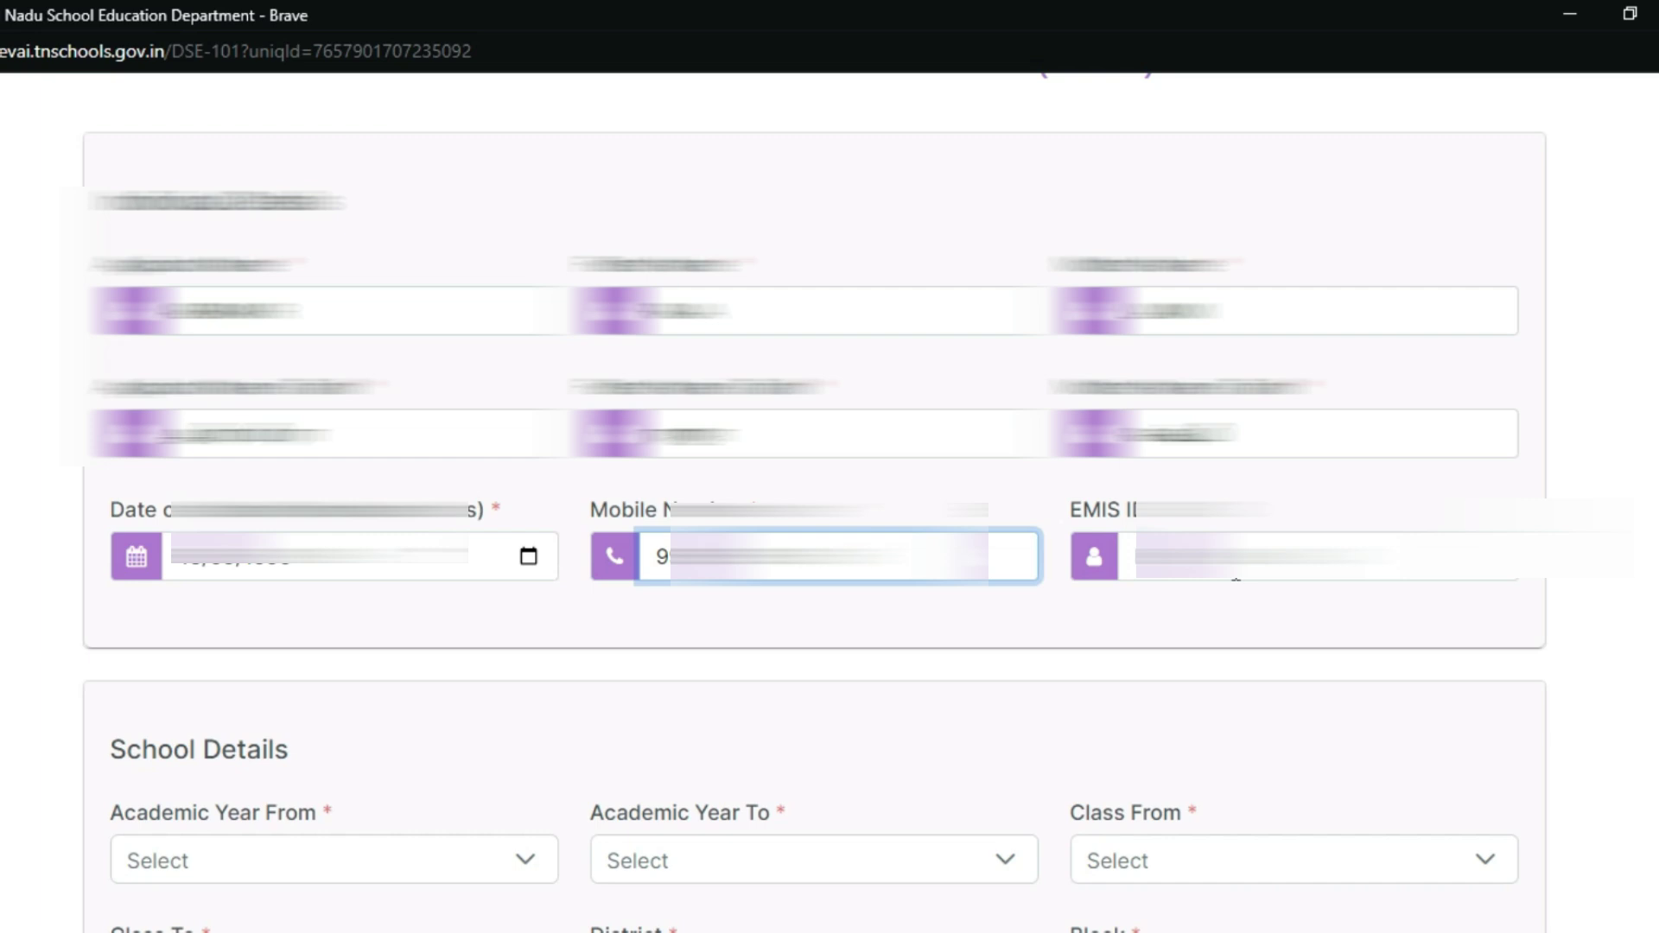
- In School Details, set Academic Year From to 2001 - 2002 and Academic Year To to 2005 - 2006
scroll(1060, 636, "down", 5)
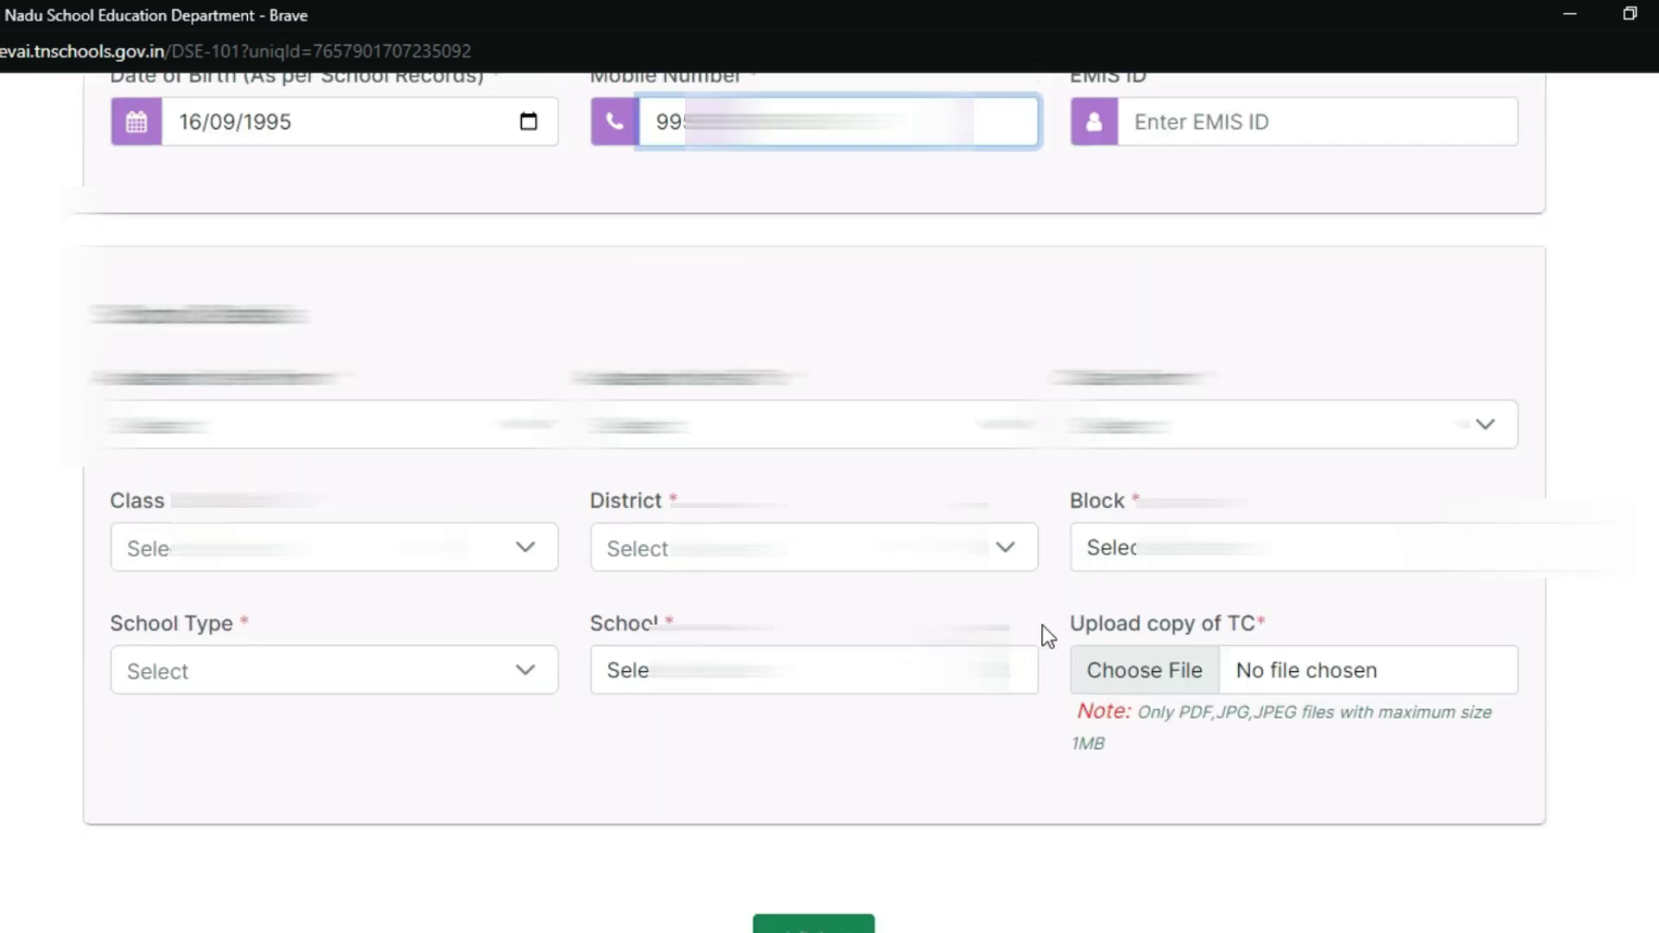
left_click(412, 444)
mouse_move(547, 482)
left_mouse_down()
mouse_move(558, 505)
mouse_move(561, 458)
left_mouse_up()
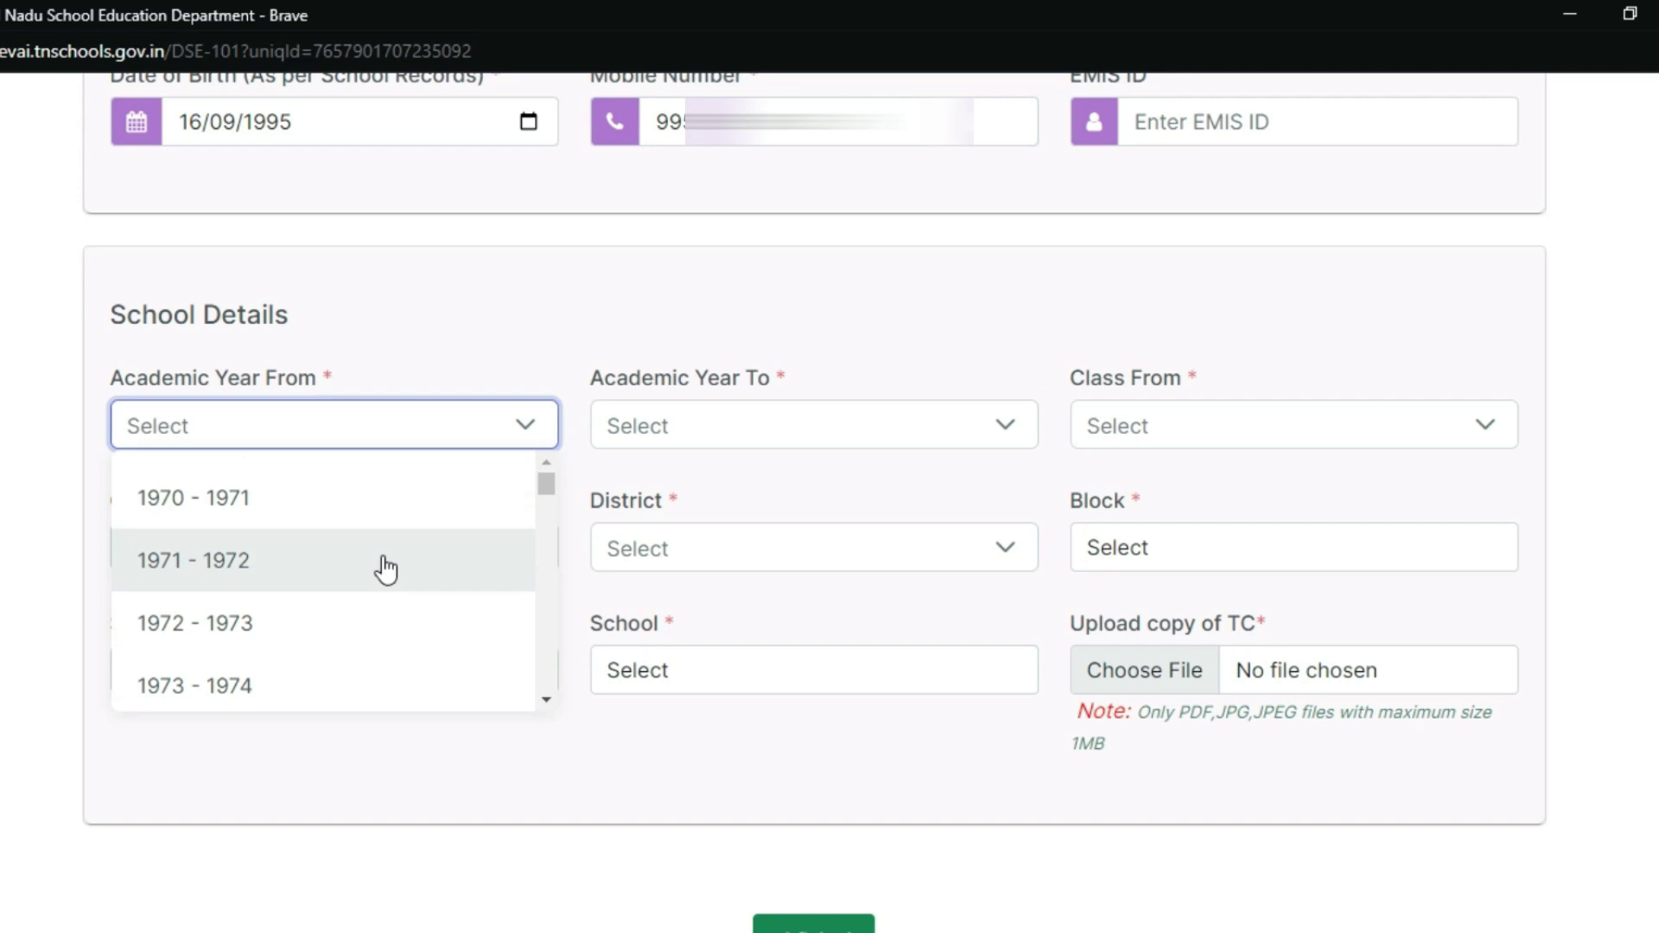
left_click(788, 439)
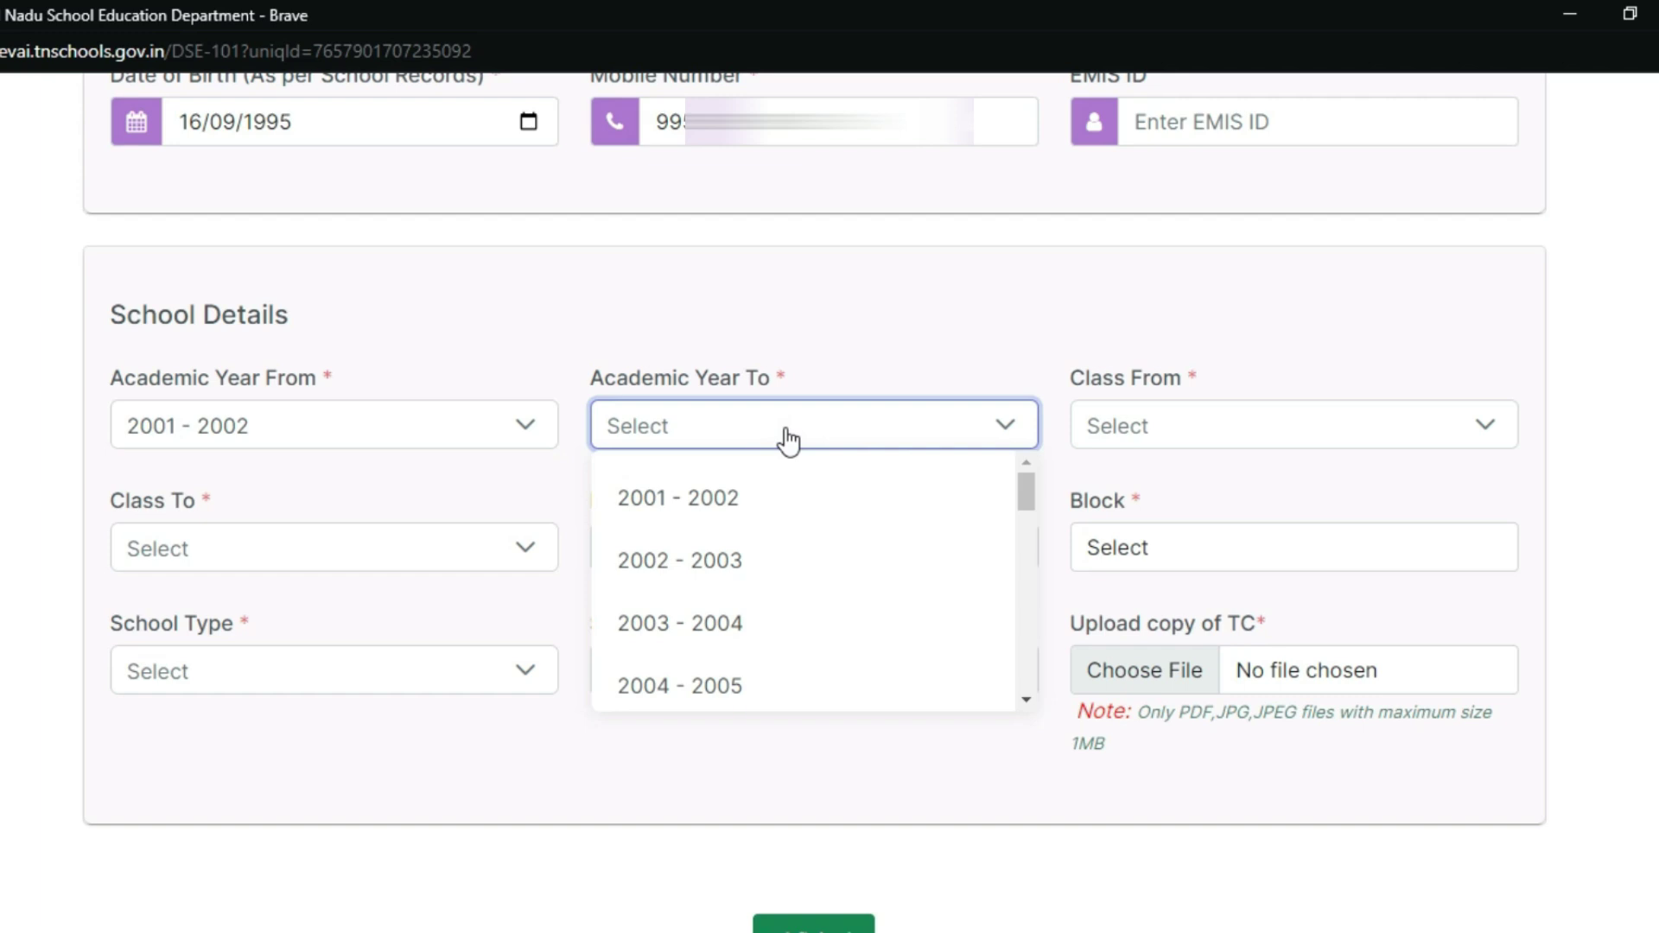
left_click_drag(1029, 494, 1030, 520)
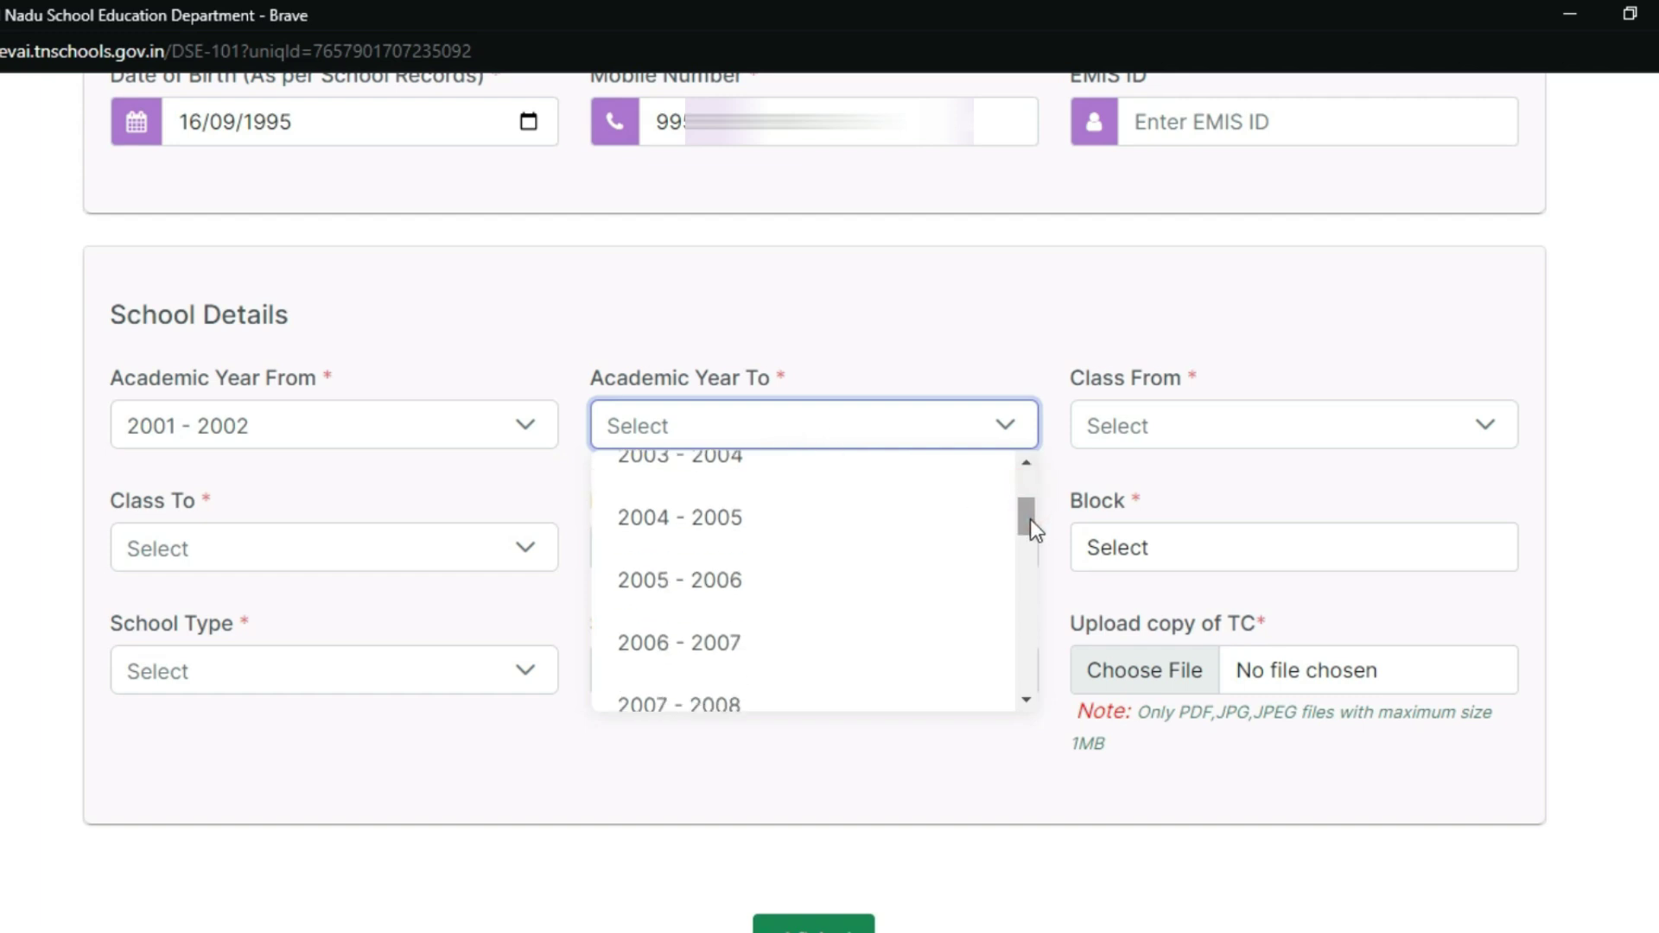
left_click(692, 586)
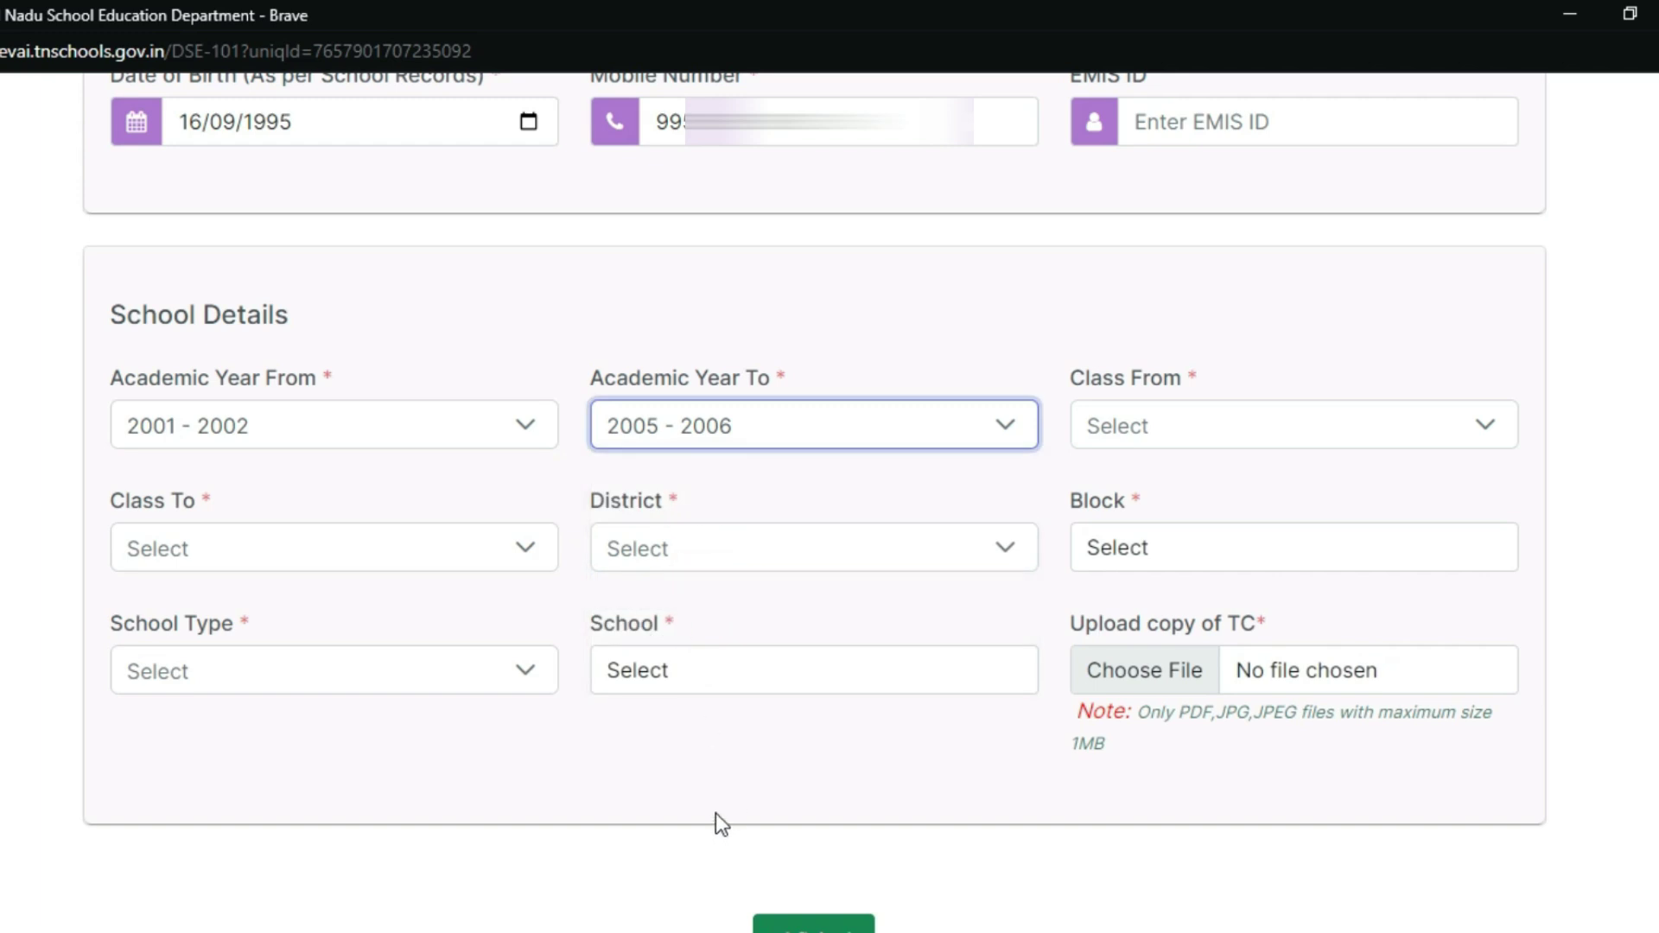
- In School Details, set Class From to I, Class To to V, District to THANJAVUR and Block to Papanasam
left_click(1233, 435)
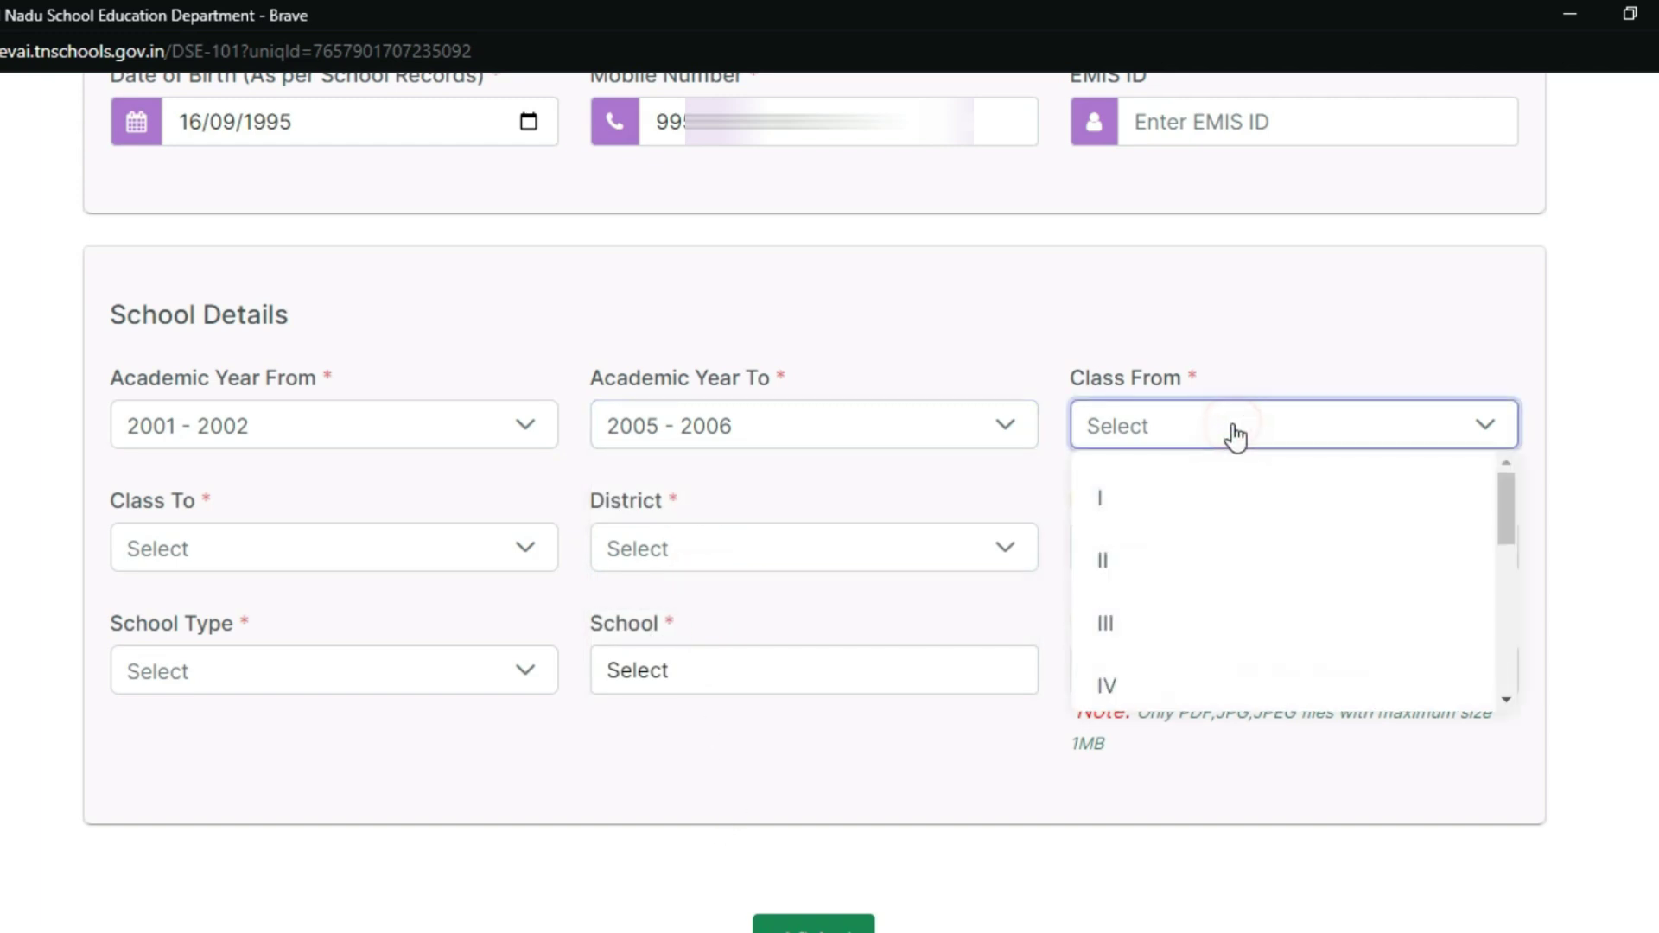
left_click(1178, 498)
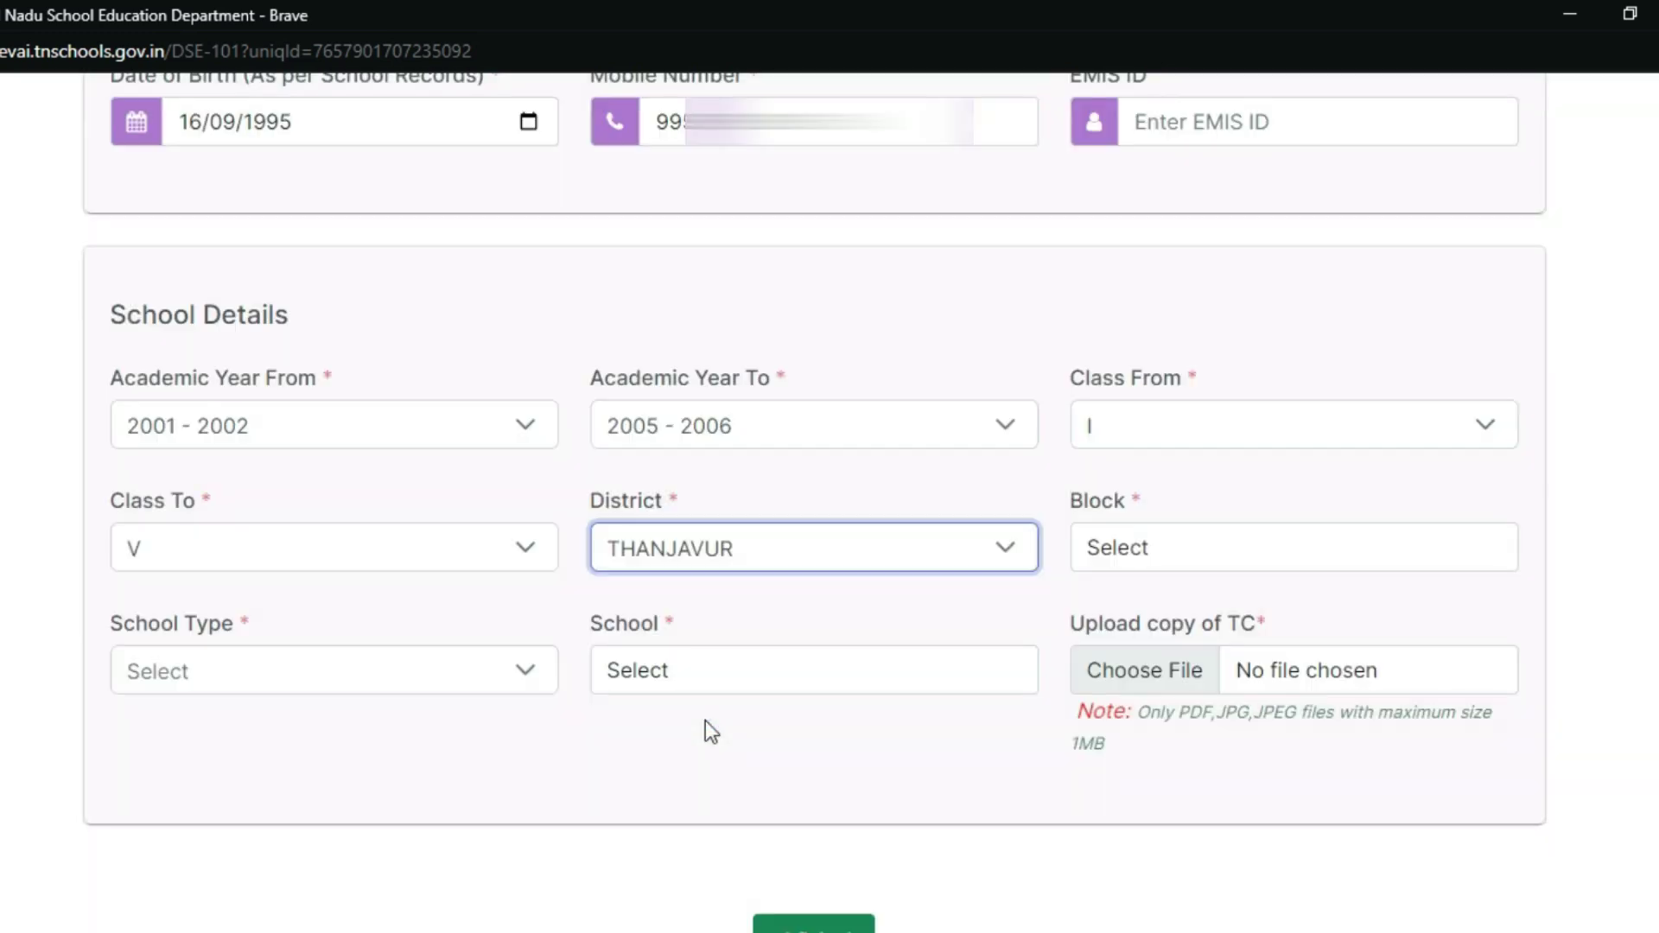
left_click(1149, 551)
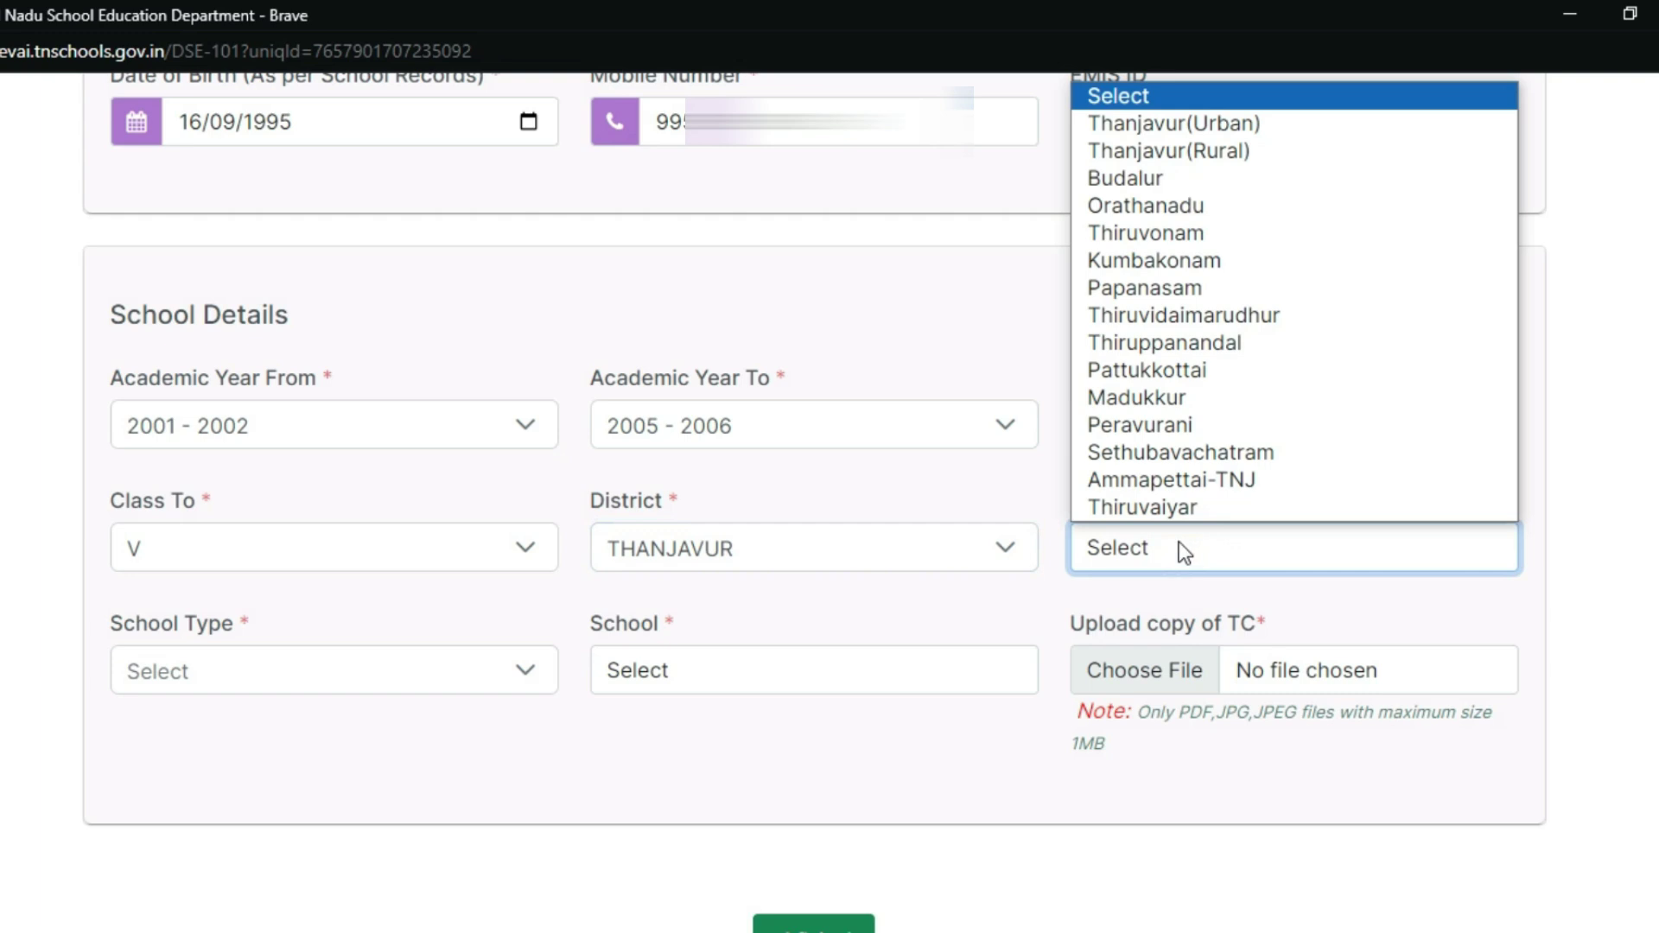
left_click(1180, 289)
- Set School Type to Fully Aided and select the applicant's school in the School field
left_click(290, 670)
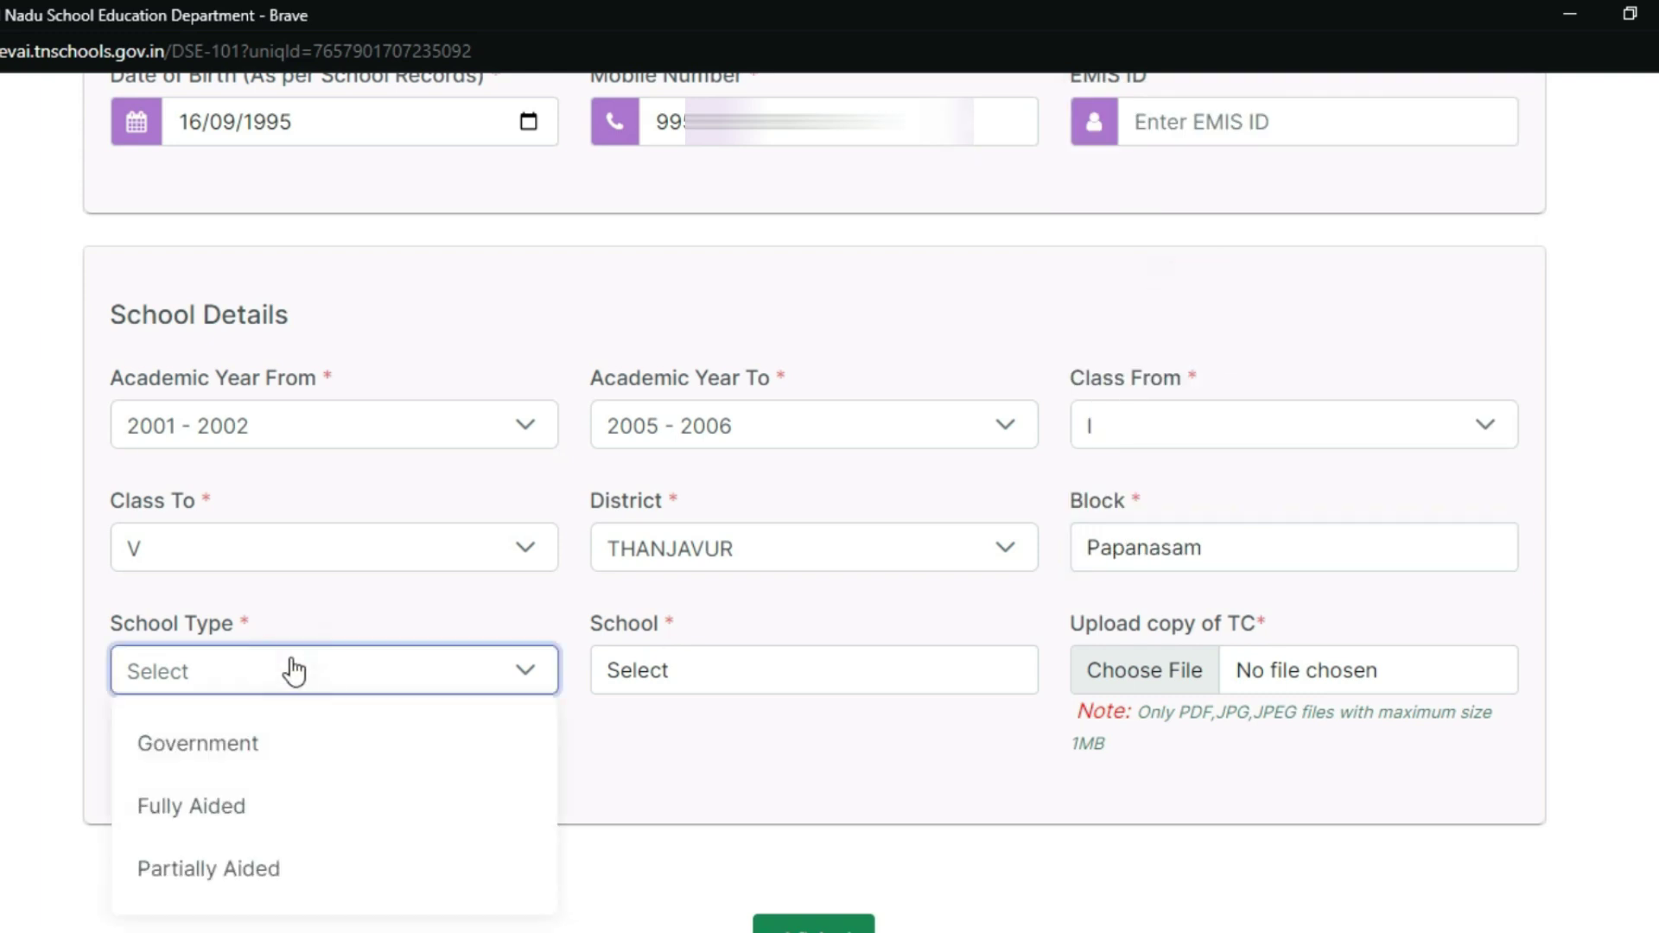
left_click(219, 807)
left_click(681, 671)
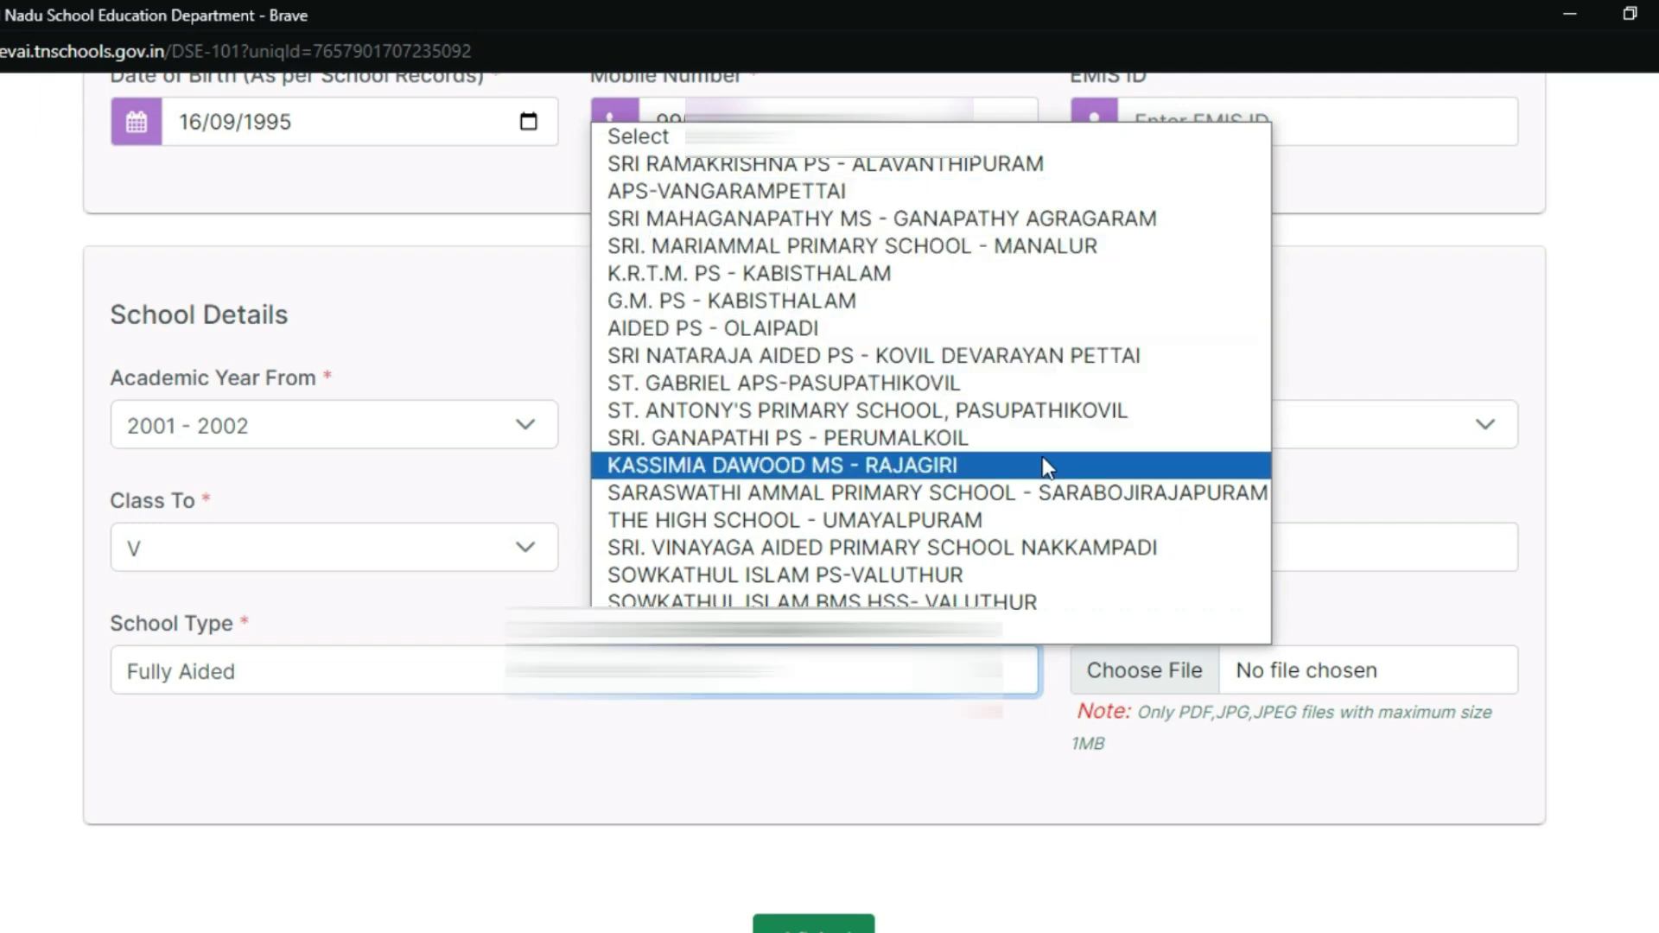
key("Down")
key("Down")
key("Down")
key("Down")
key("Down")
key("Down")
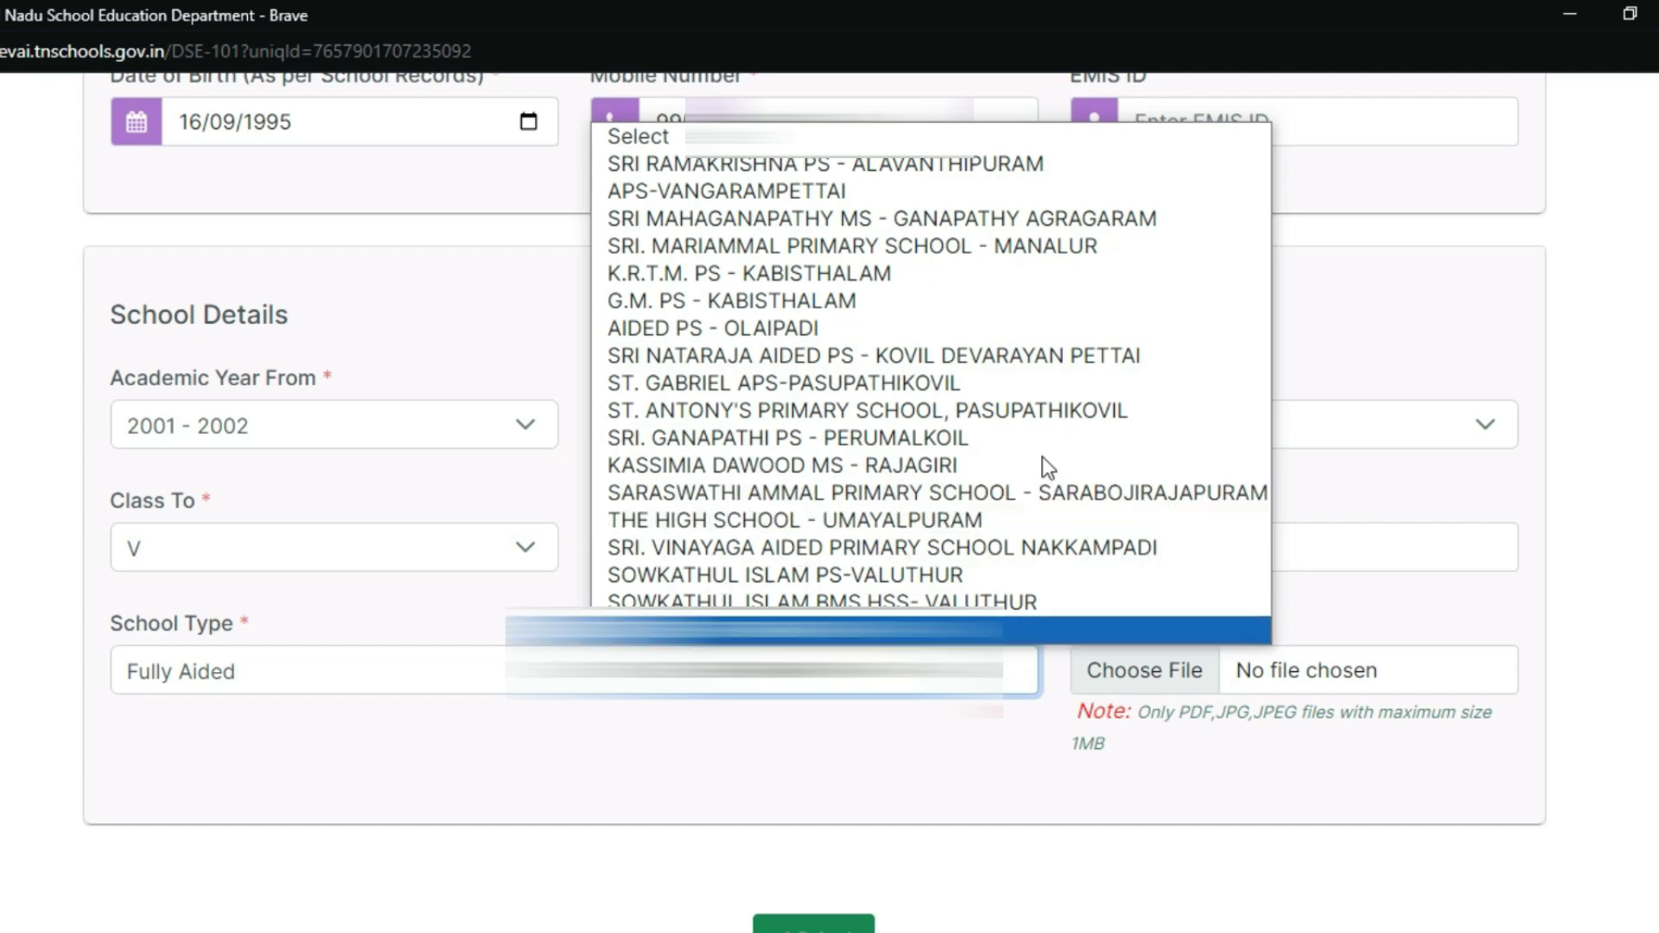
key("Return")
- Change Academic Year To to 2010 - 2011 and Class To to X, and attach the 2024_02_06 PDF as the TC copy
left_click(401, 672)
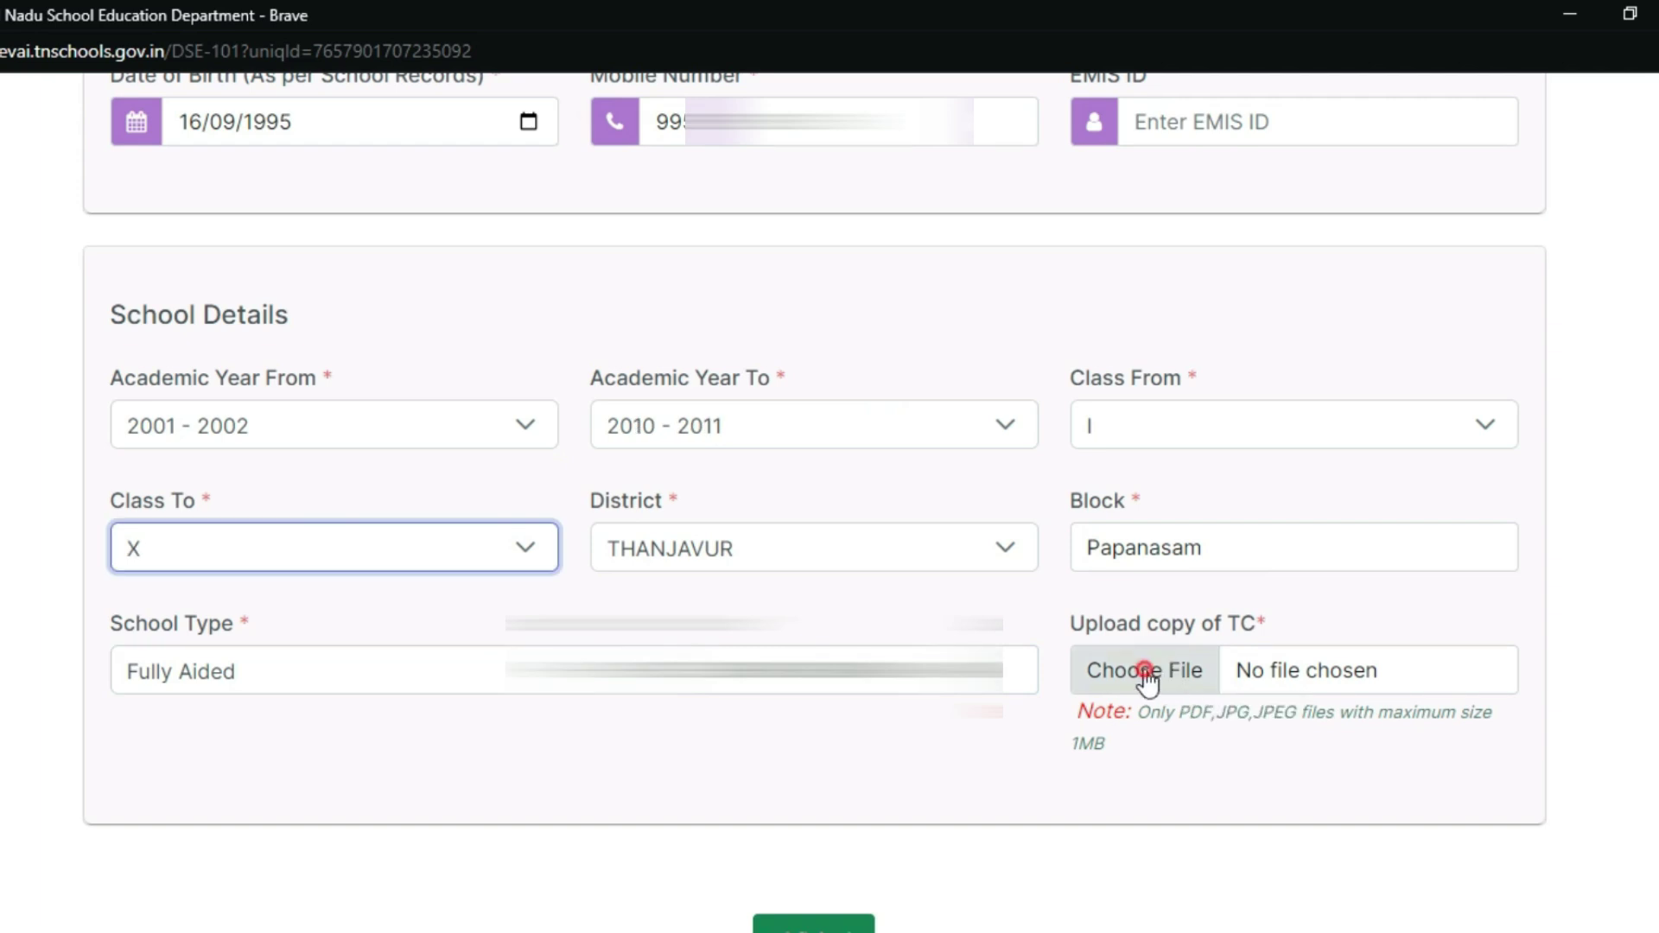
left_click(1144, 670)
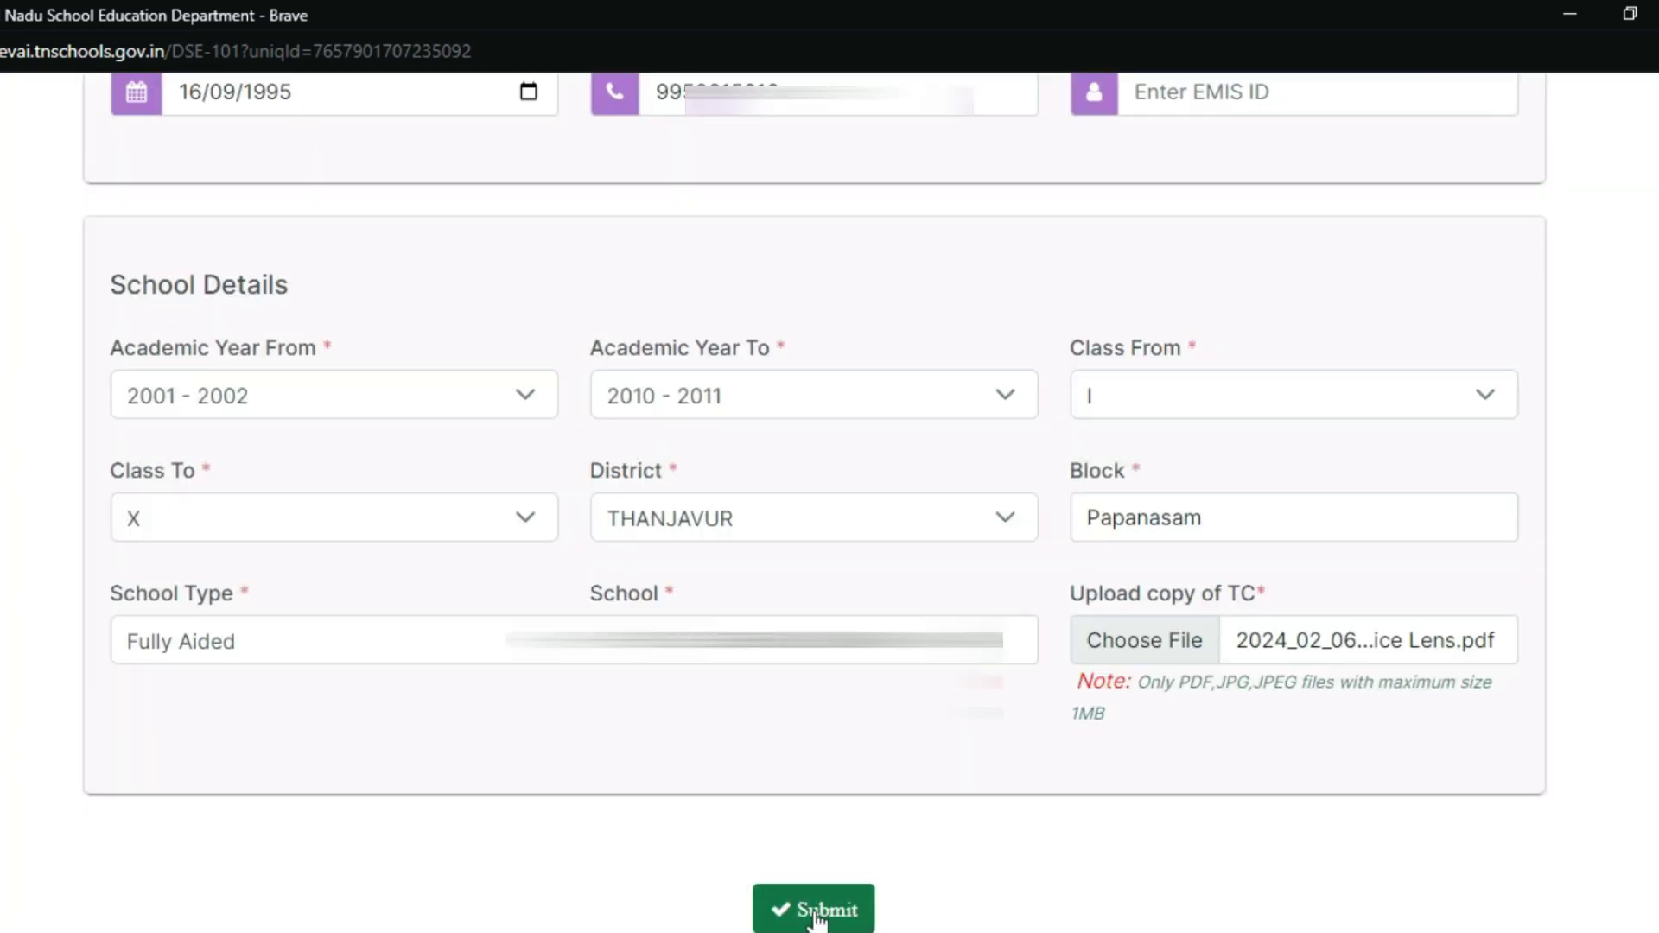
- Submit the completed PSTM certificate application form and confirm the submission
left_click(817, 914)
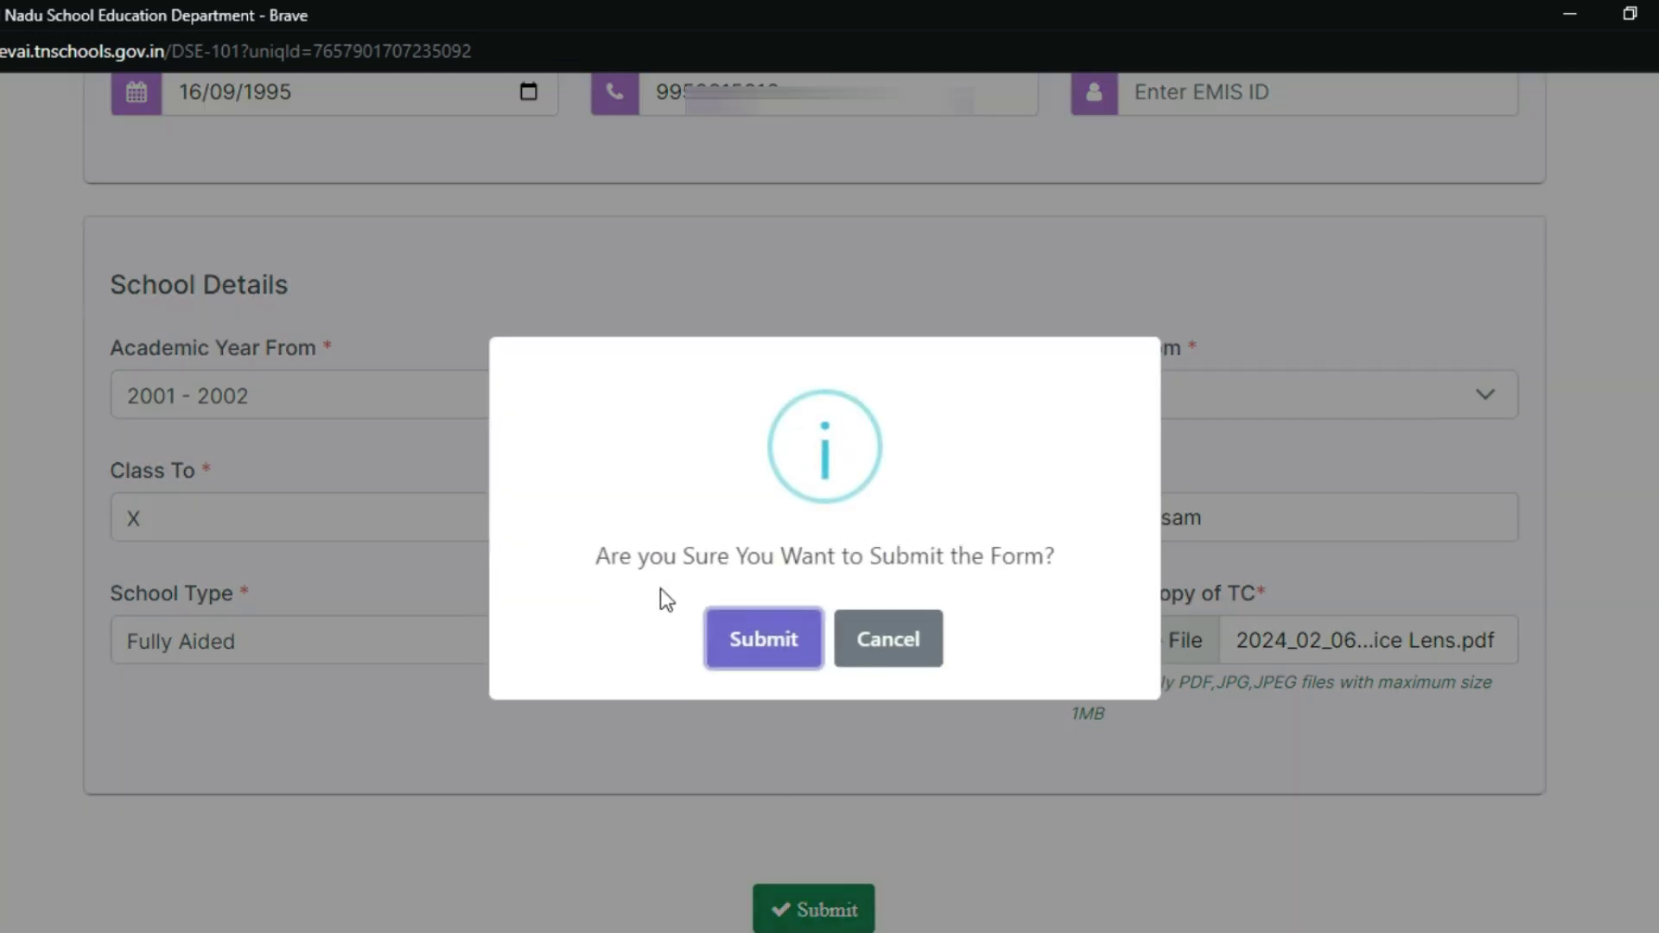
left_click(762, 640)
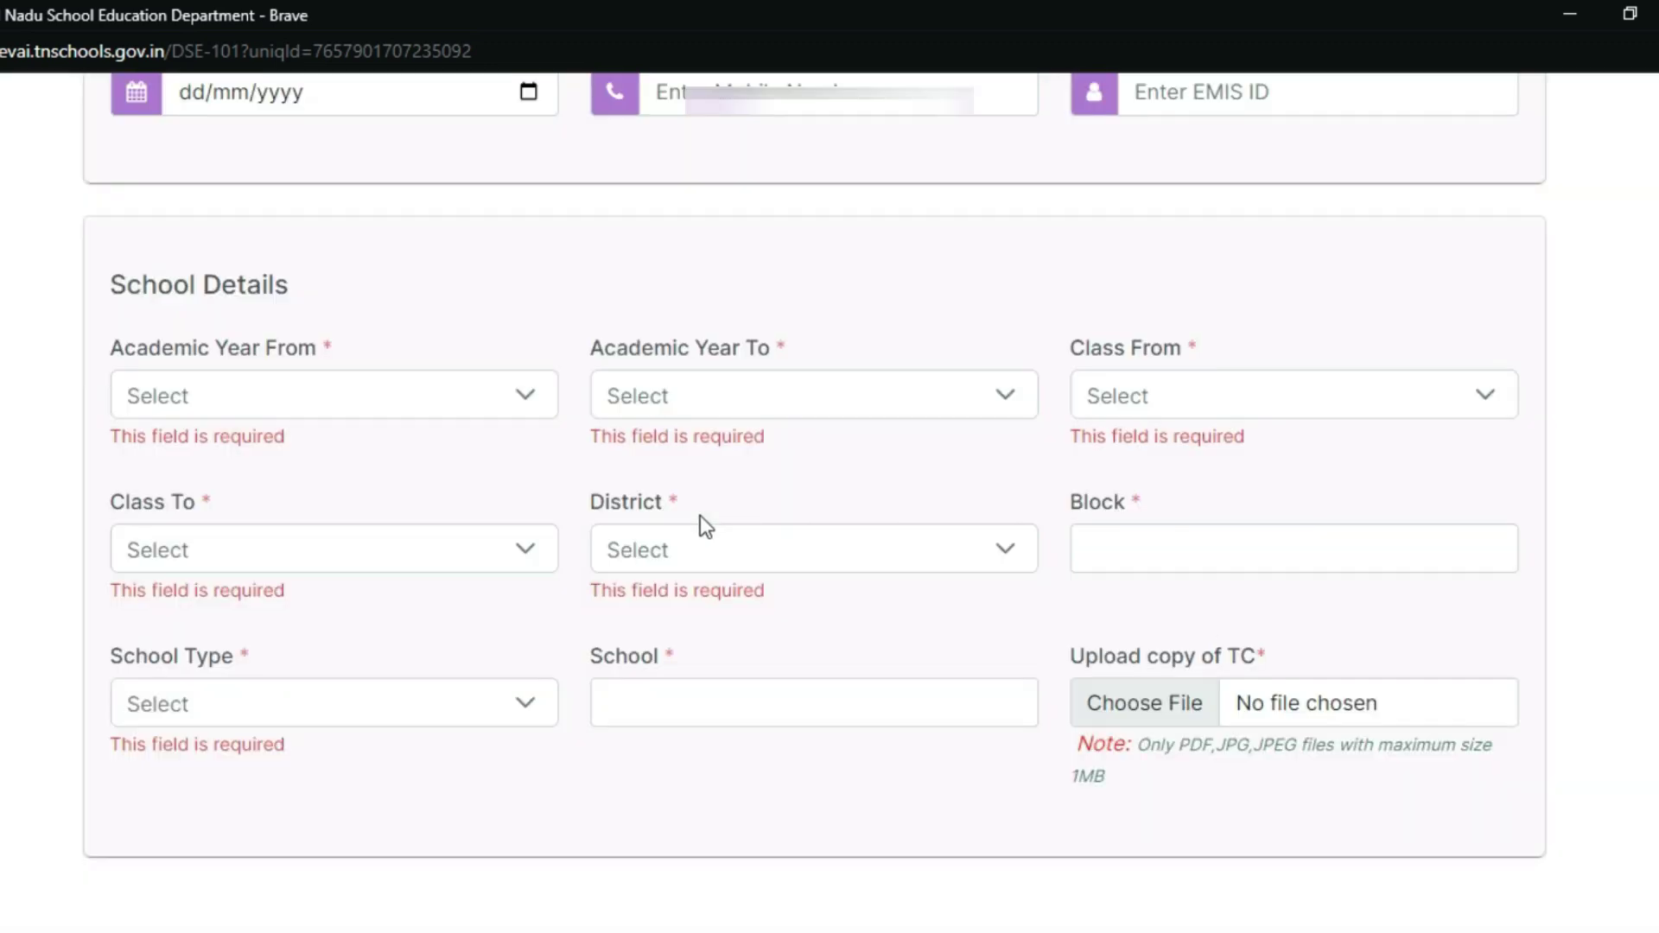
scroll(862, 709, "up", 1)
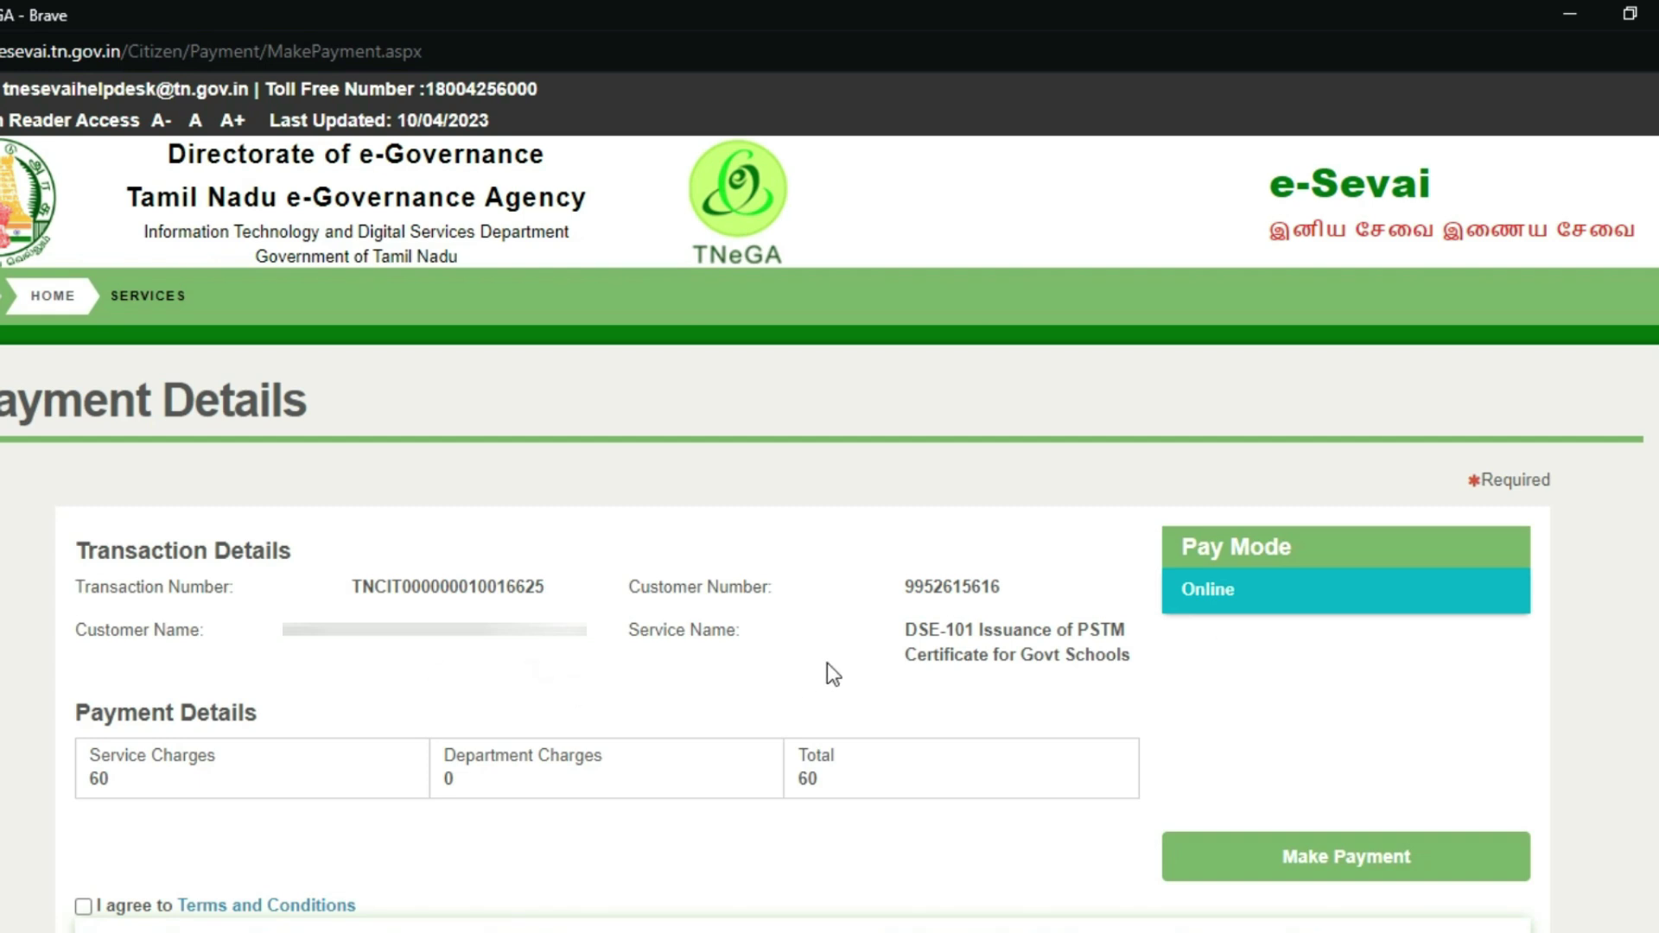
- Agree to the terms and conditions on the Payment Details page and proceed to the online payment
scroll(1137, 661, "down", 5)
scroll(1137, 662, "up", 3)
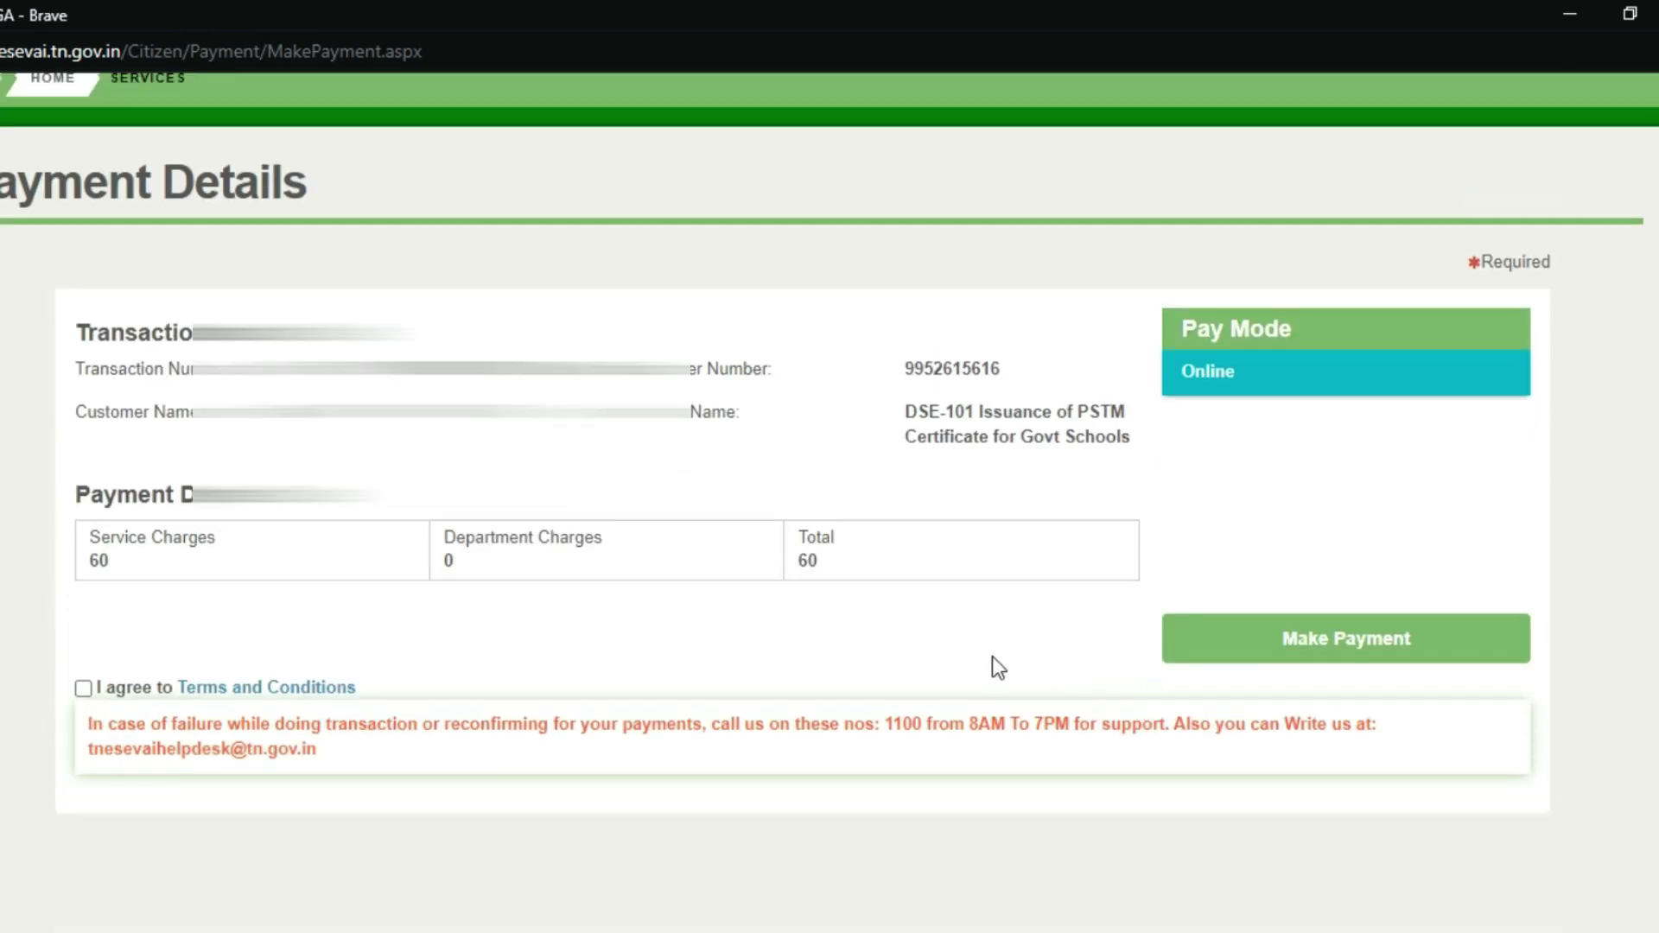
left_click(83, 688)
left_click(1362, 643)
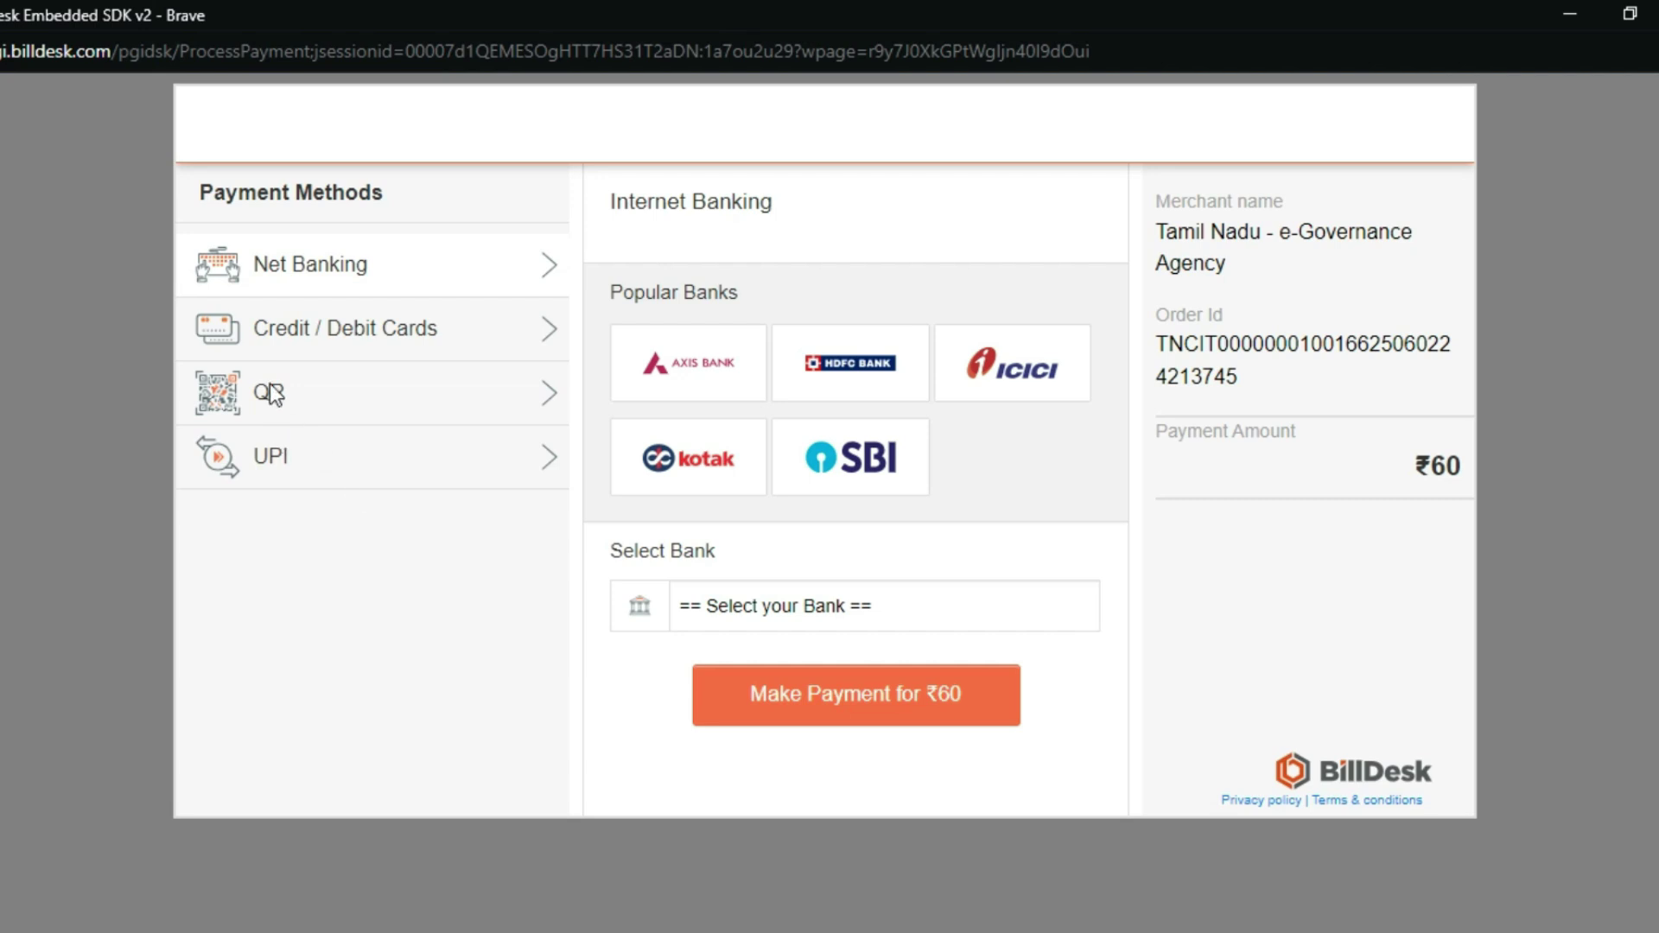
- Choose QR with BHIM UPI as the payment method and make the ₹60 payment
left_click(308, 390)
left_click(764, 482)
left_click(707, 542)
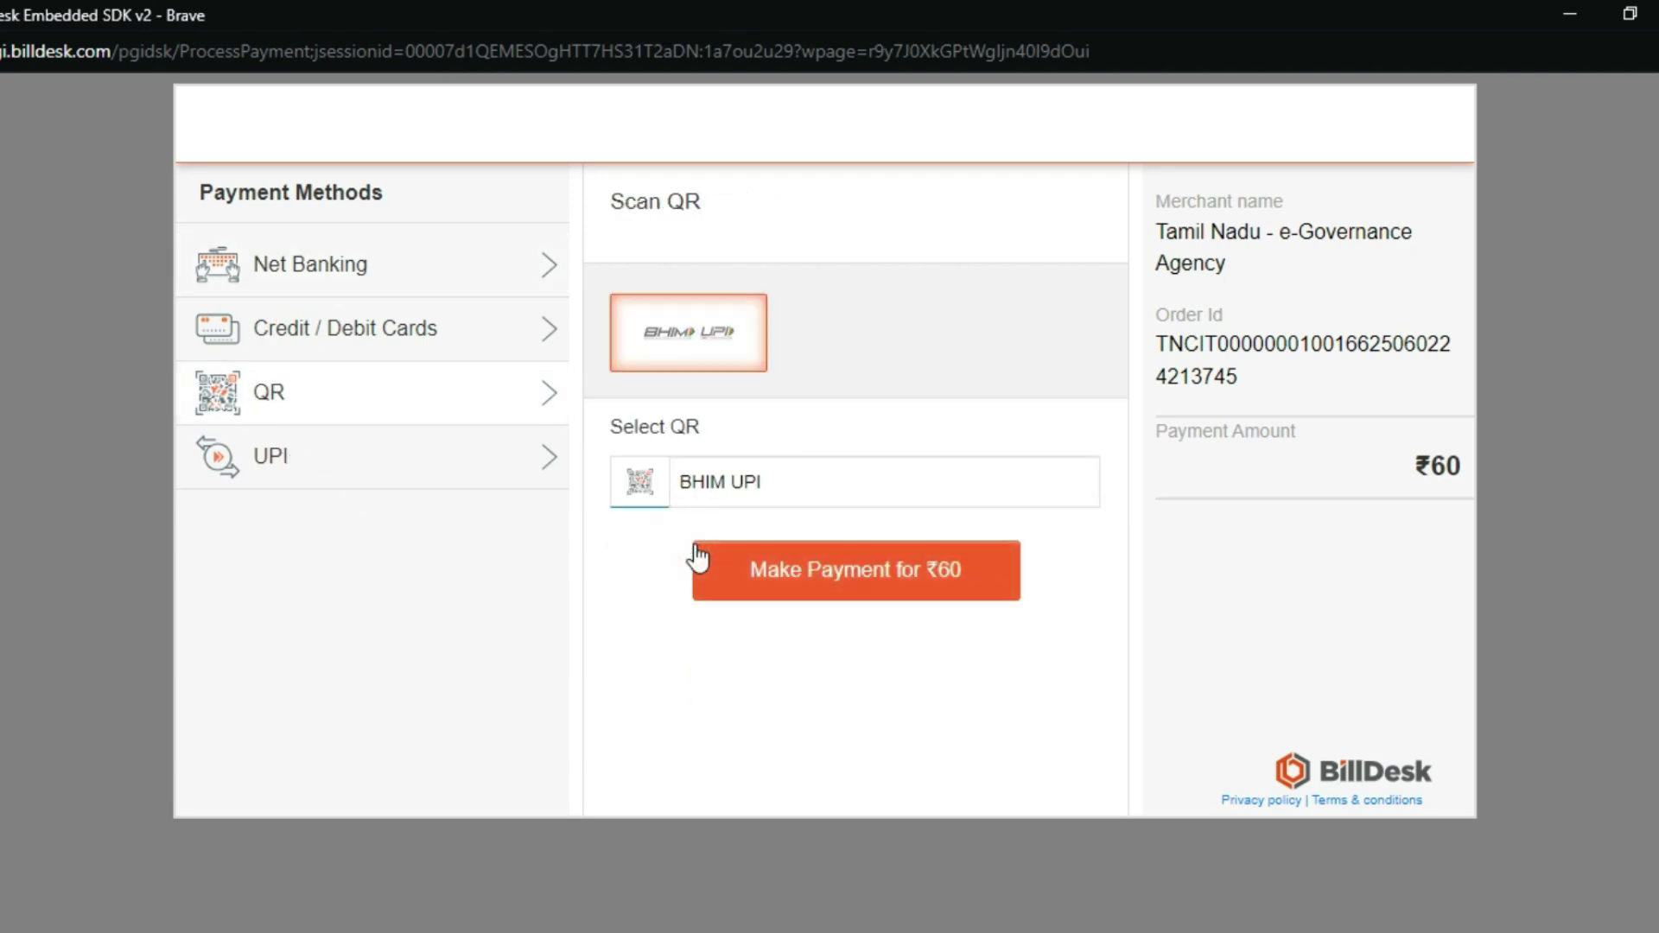
left_click(671, 347)
left_click(864, 570)
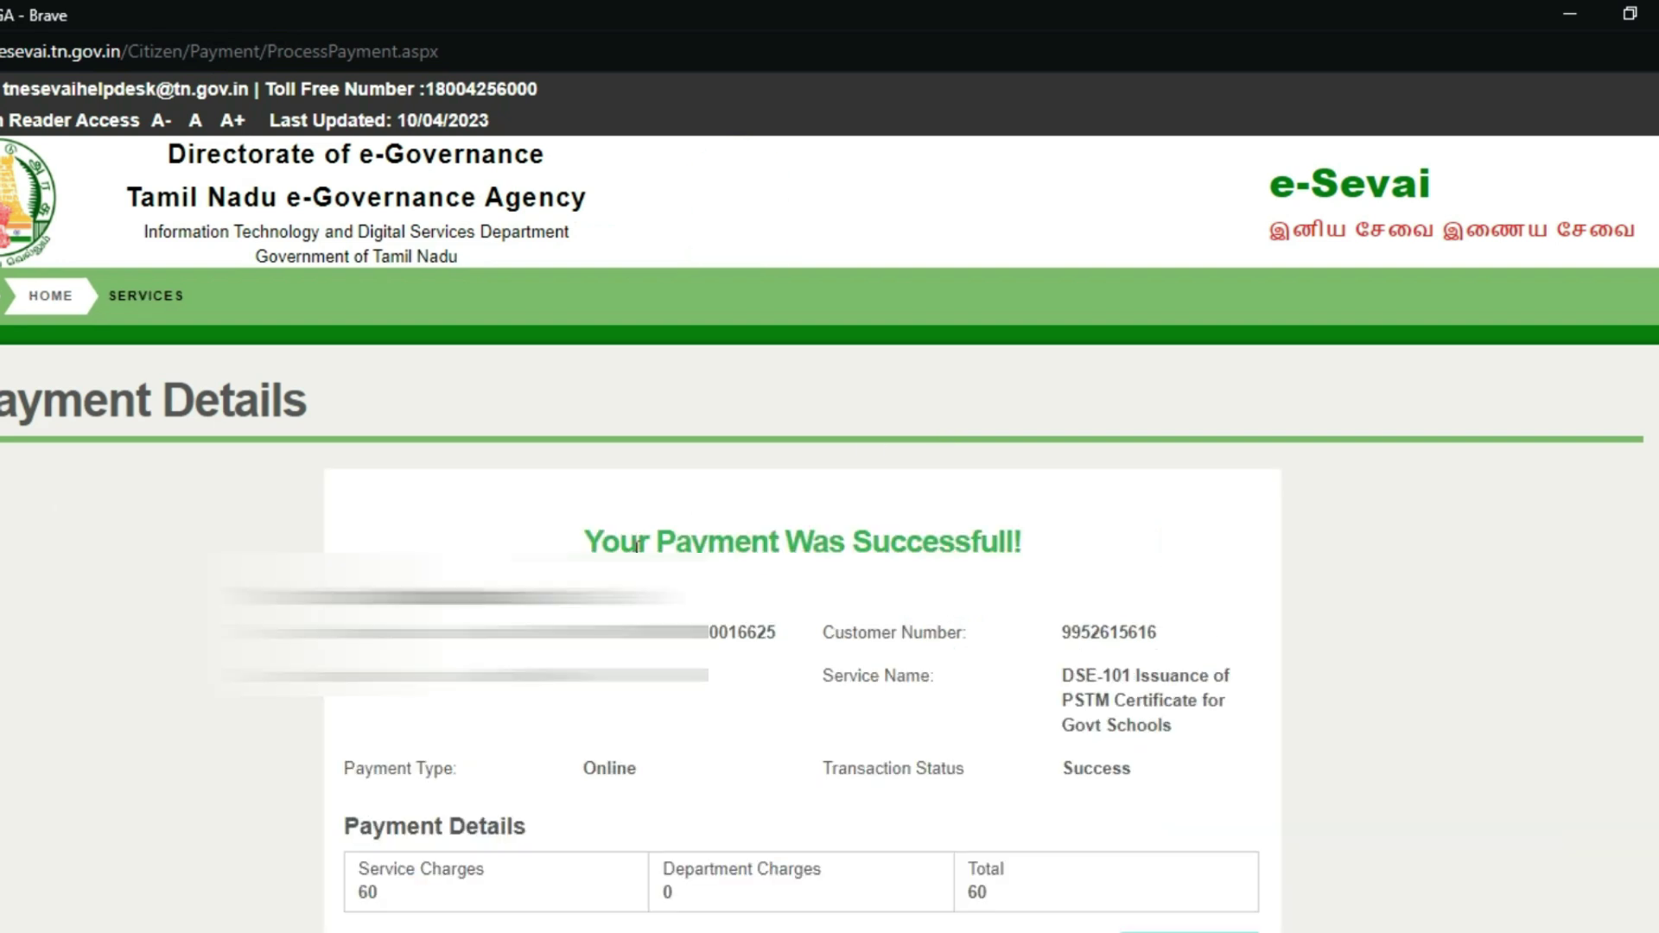
- Open the printable receipt for the payment and look through its application and payment details
scroll(1187, 631, "down", 3)
left_click_drag(548, 326, 1081, 315)
left_click(1081, 315)
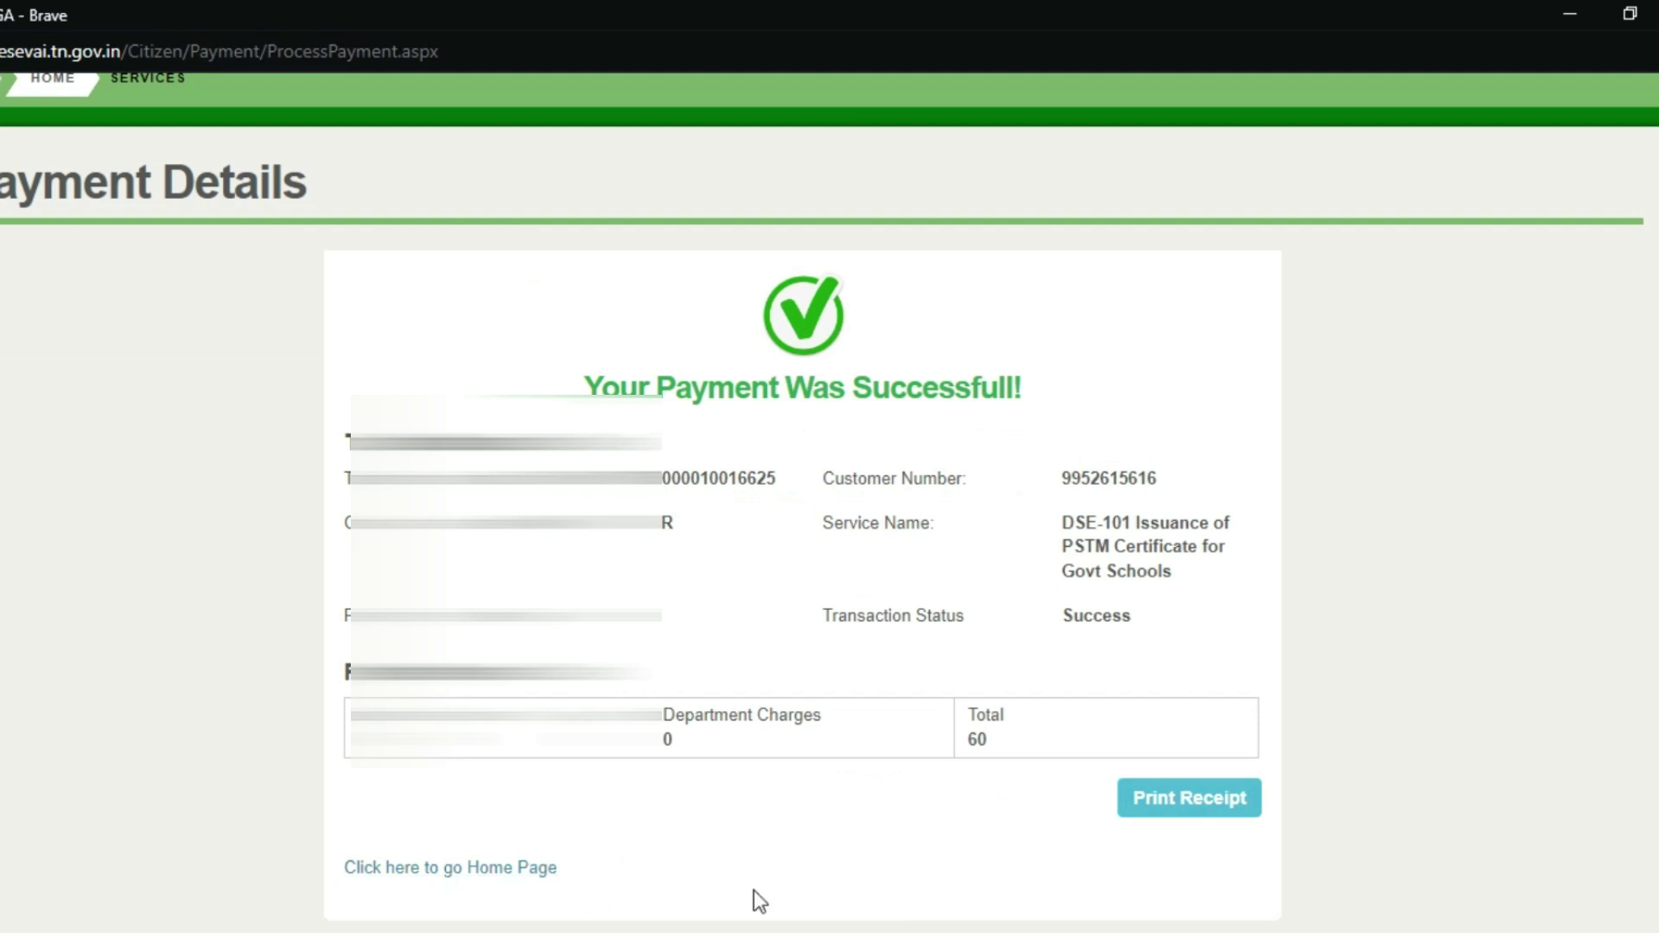
left_click(1187, 808)
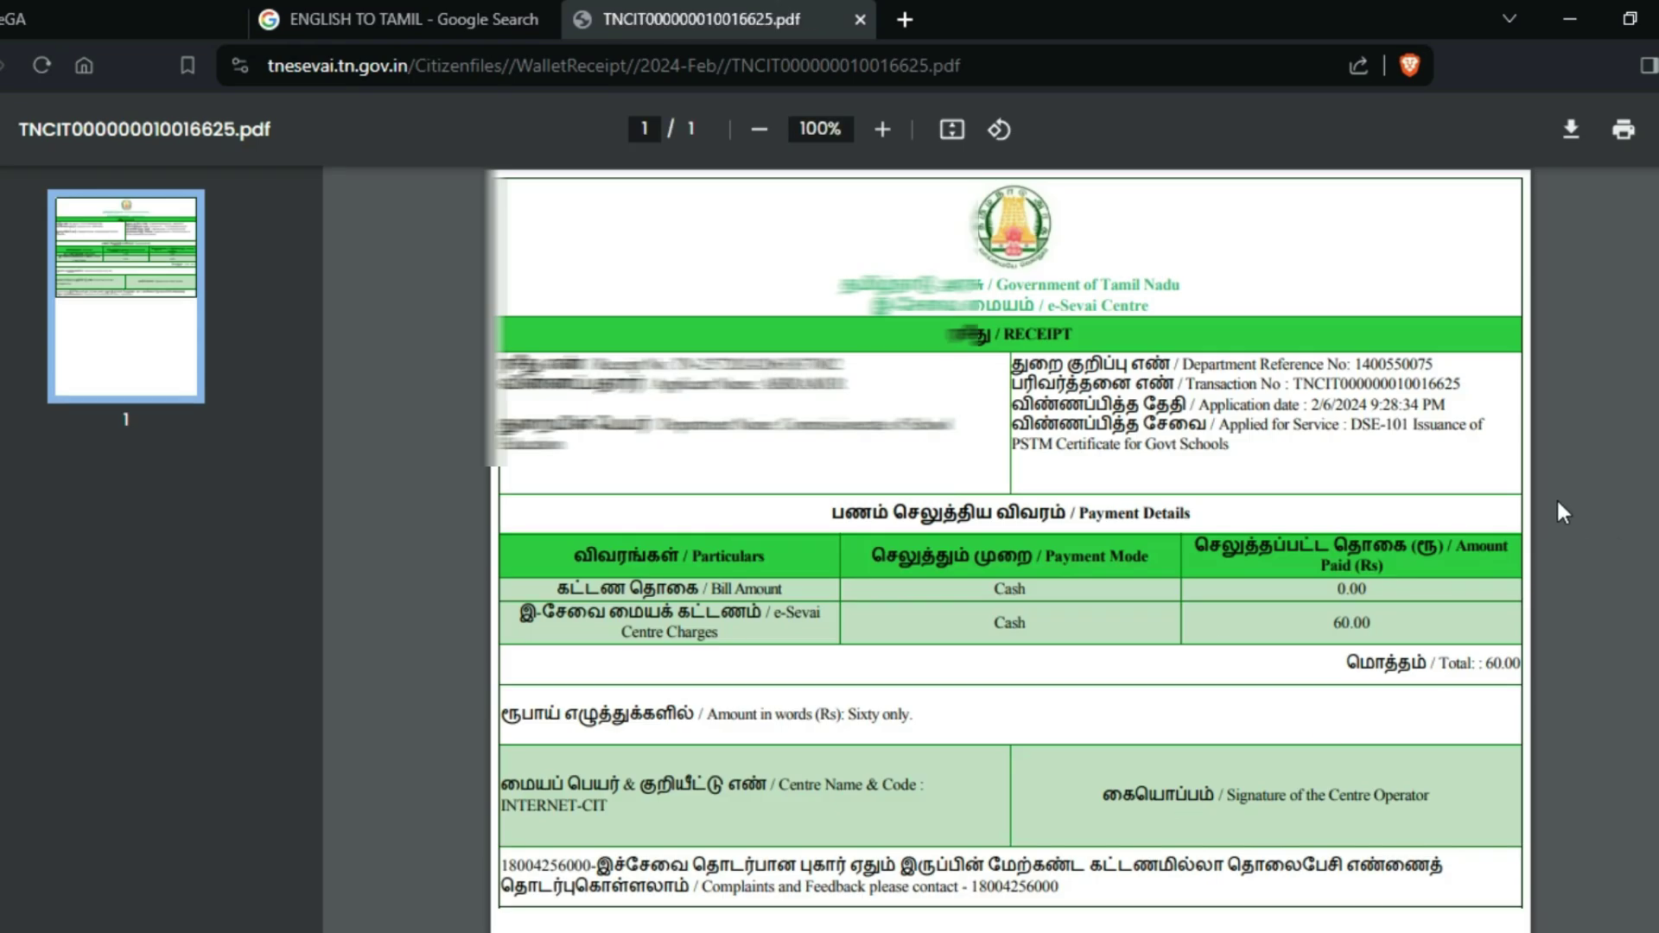
scroll(1549, 485, "down", 3)
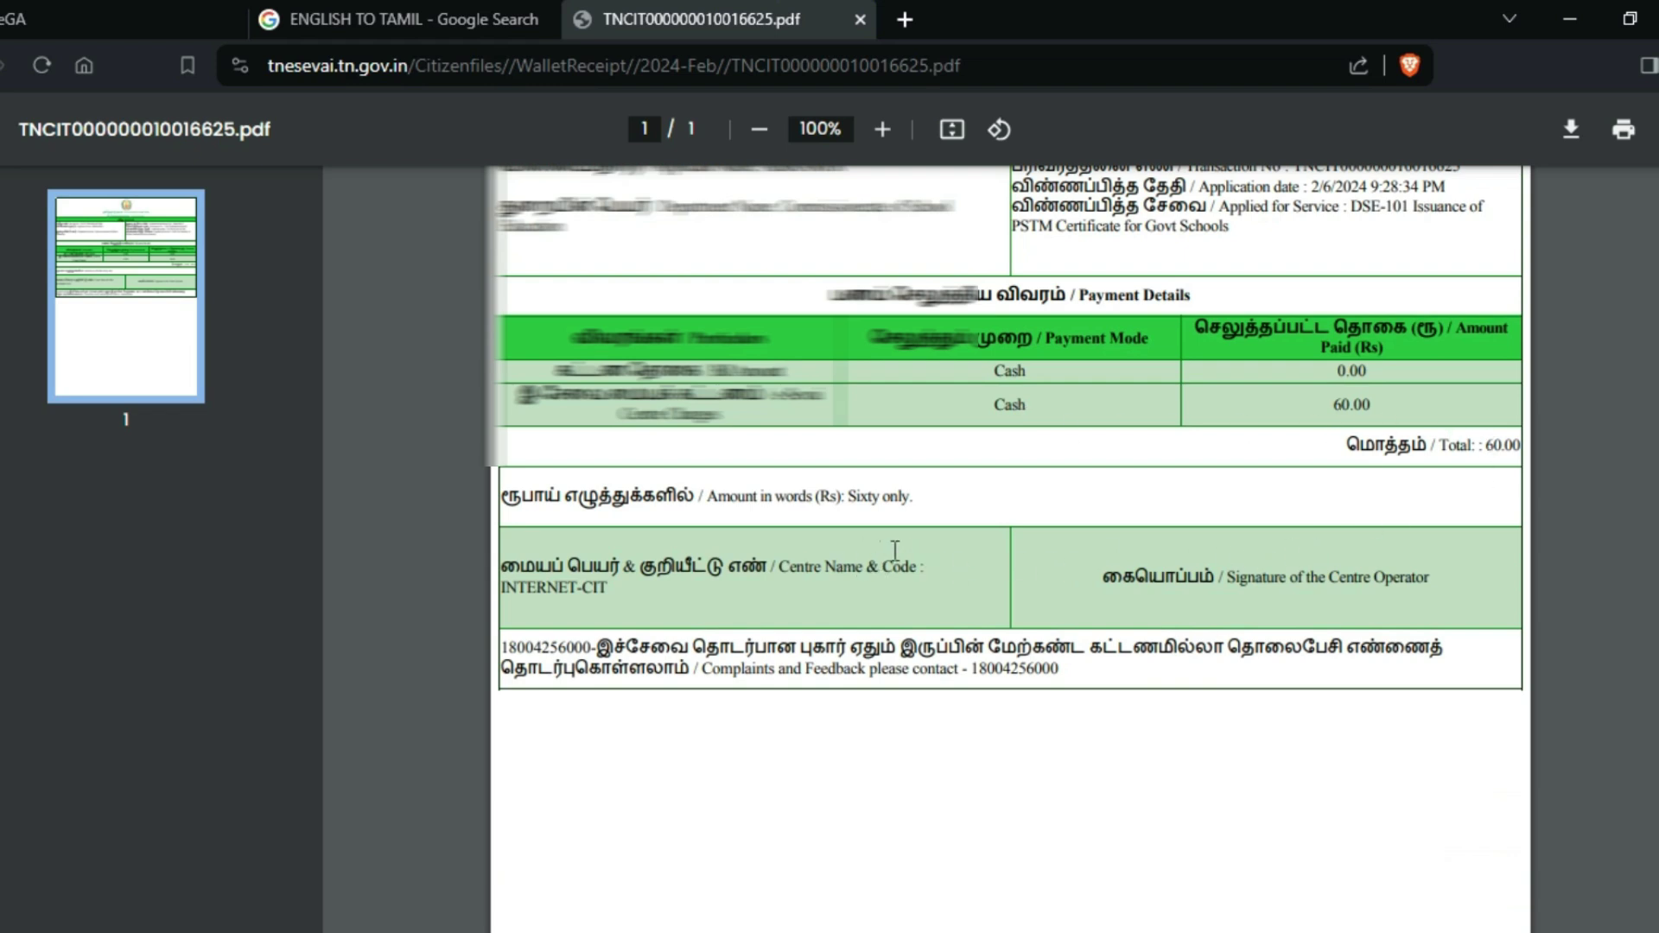
scroll(1031, 541, "up", 3)
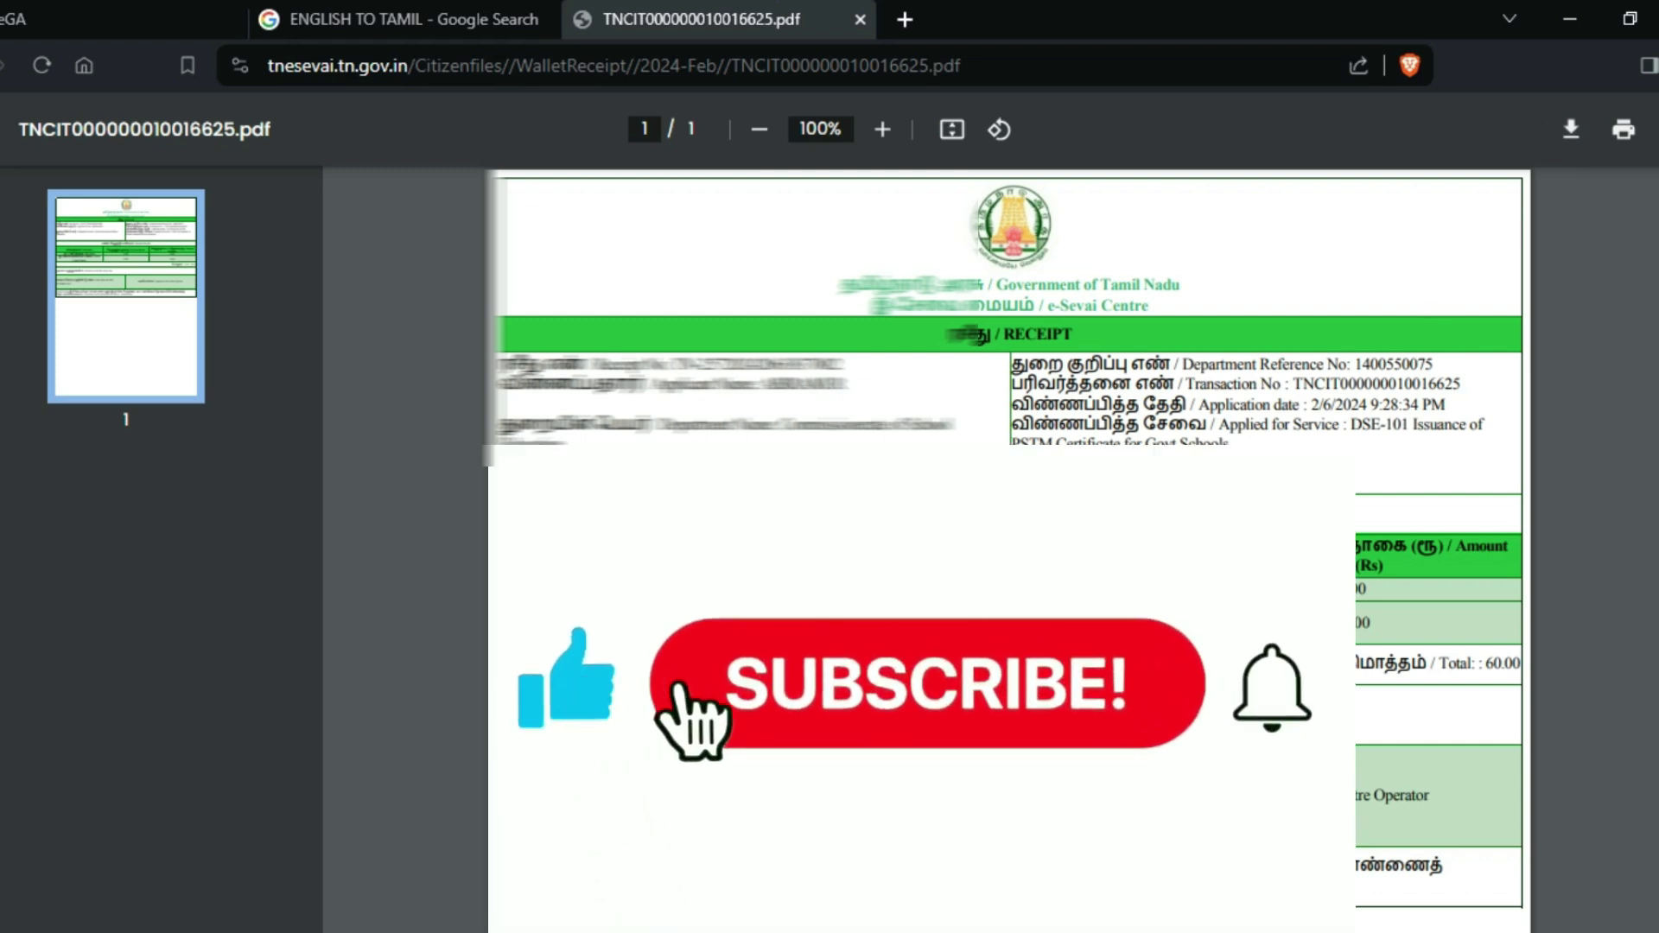
scroll(1435, 298, "down", 3)
scroll(1008, 432, "up", 3)
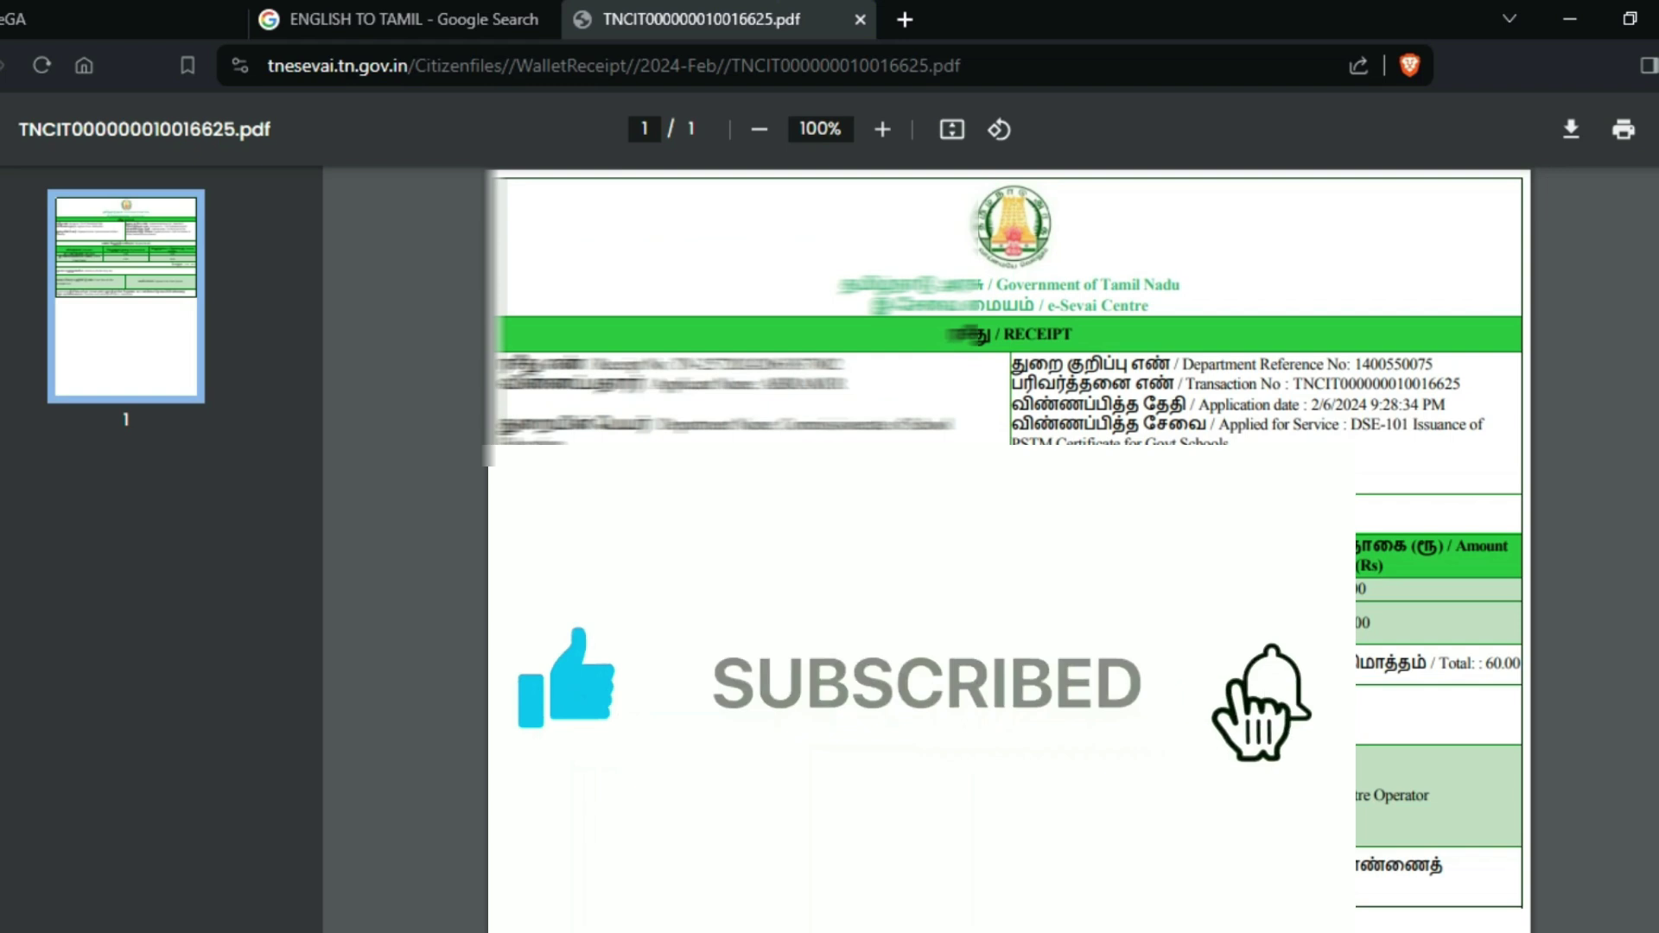